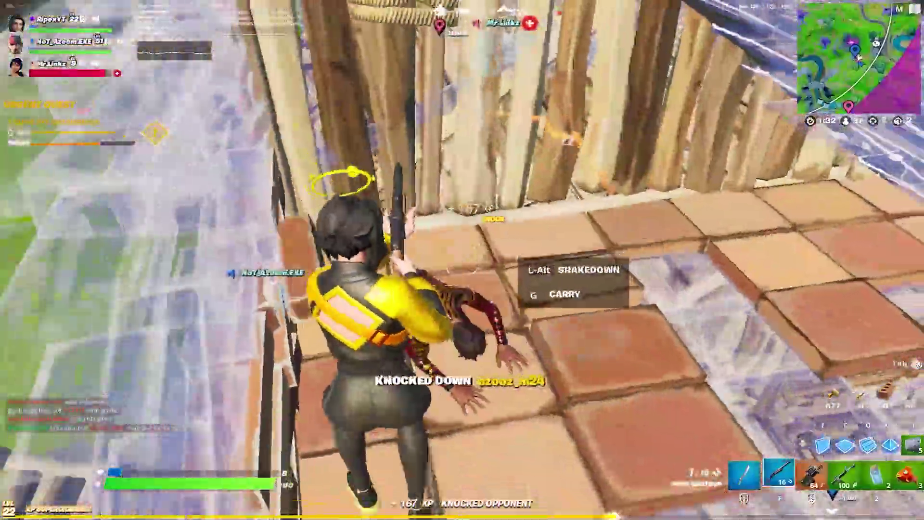
click(462, 260)
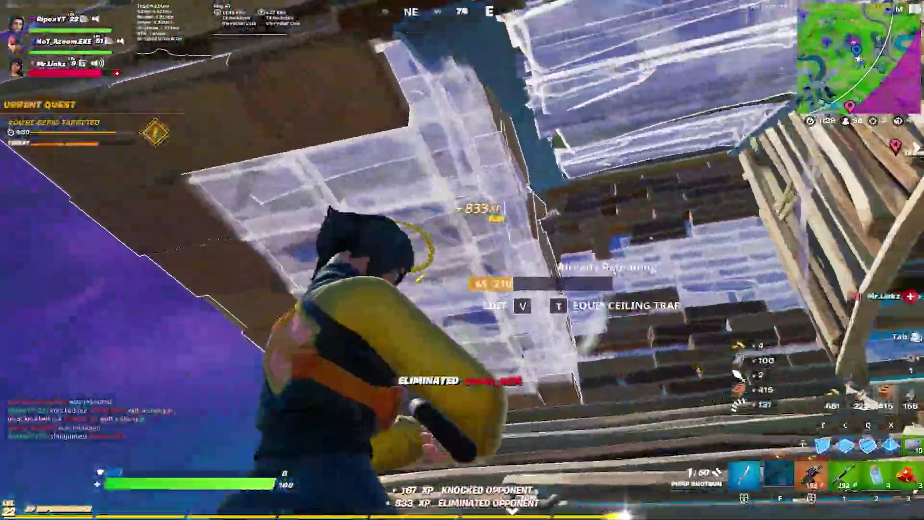
key(v)
key(v)
click(462, 260)
click(462, 260)
click(462, 260)
click(462, 260)
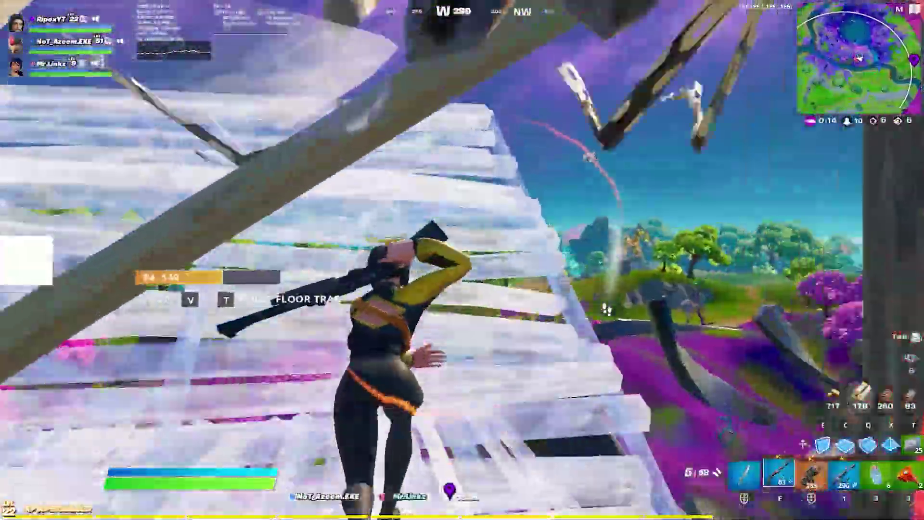
click(462, 260)
click(462, 260)
click(462, 260)
click(462, 260)
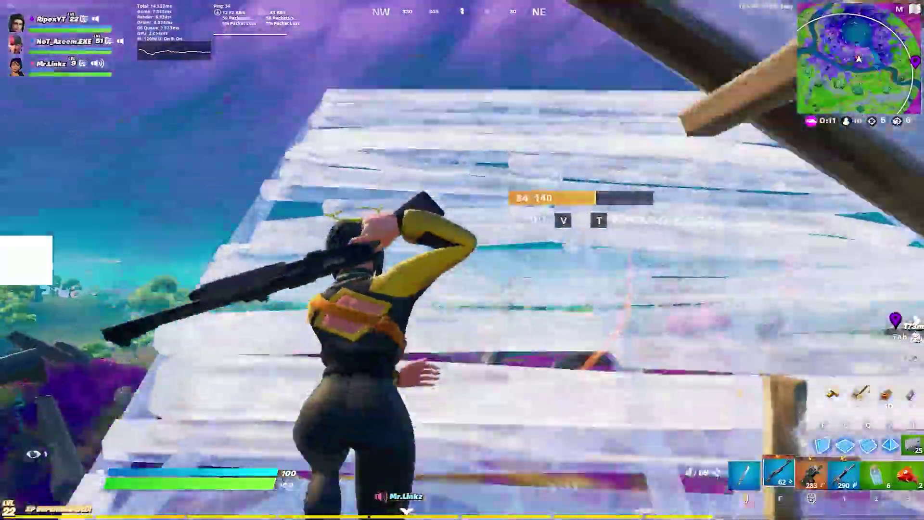
key(q)
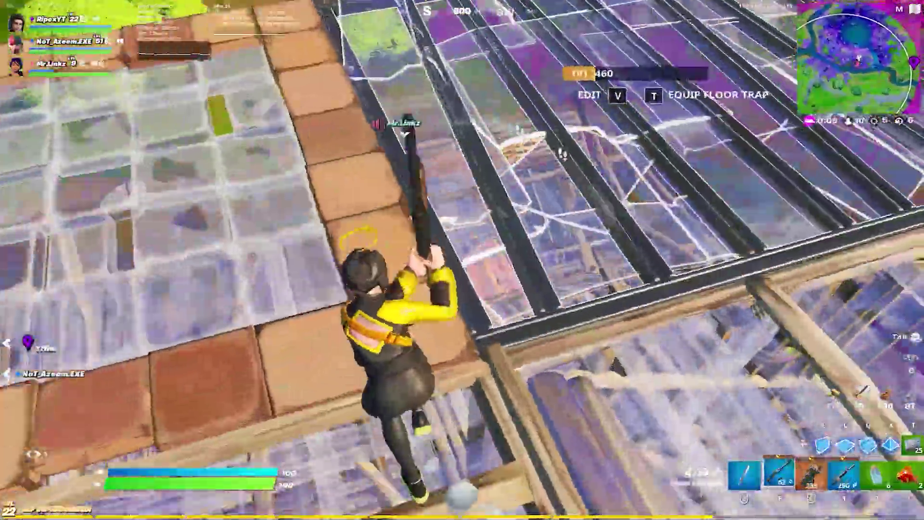
key(1)
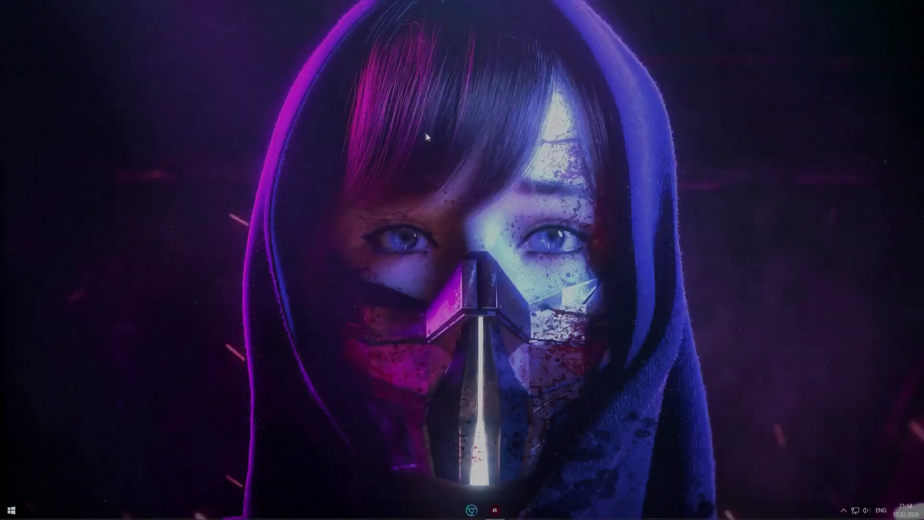
- Open AMD Radeon Software and perform a factory reset of all user settings and profiles, skipping the quick setup
right_click(426, 134)
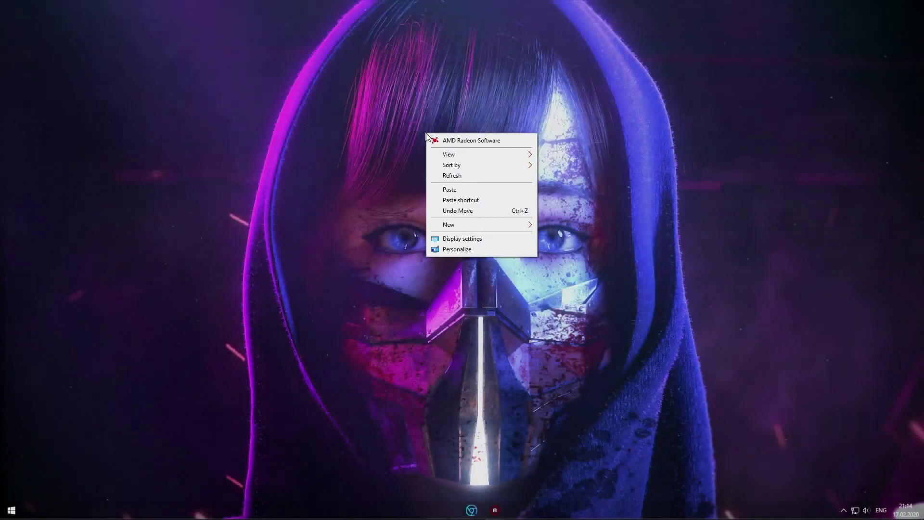
click(460, 142)
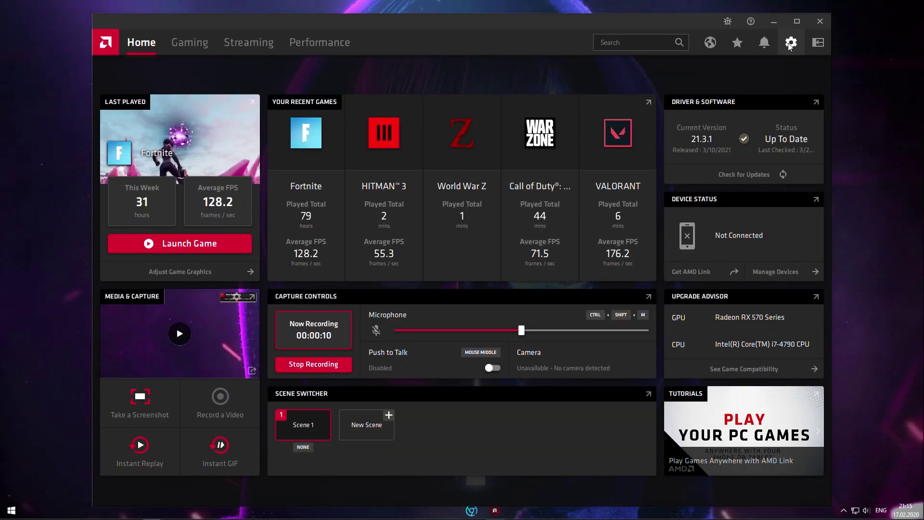
click(789, 43)
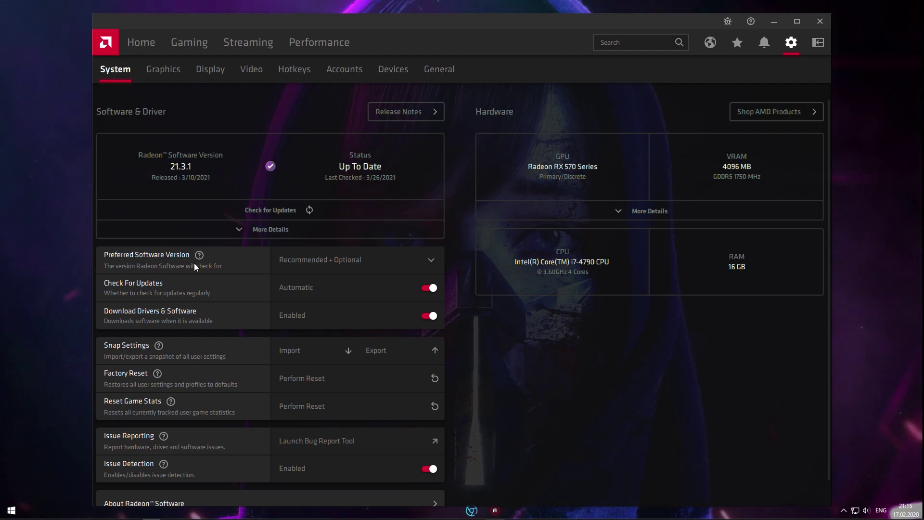
scroll(194, 263, down, 1)
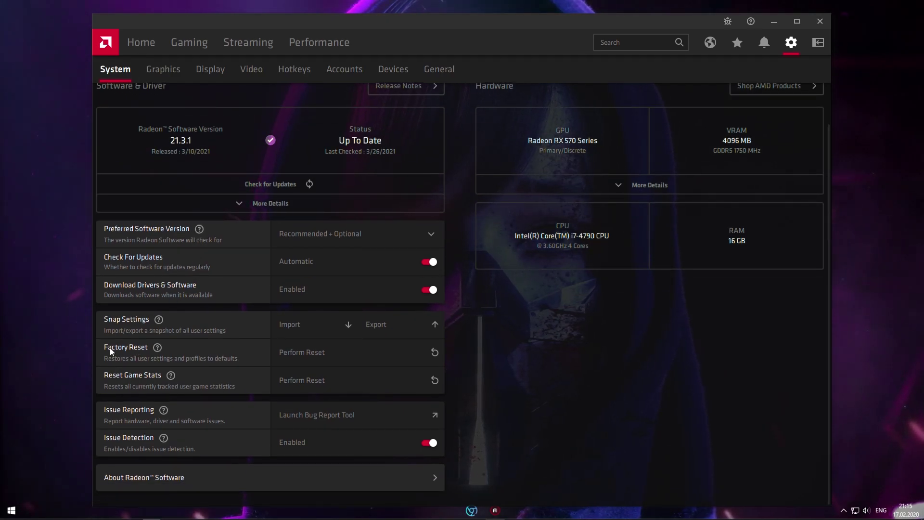
click(413, 352)
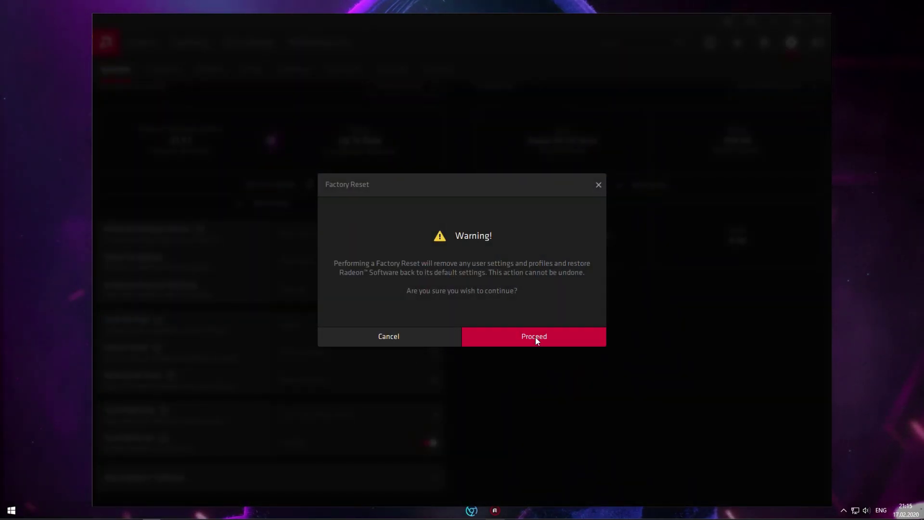
click(535, 335)
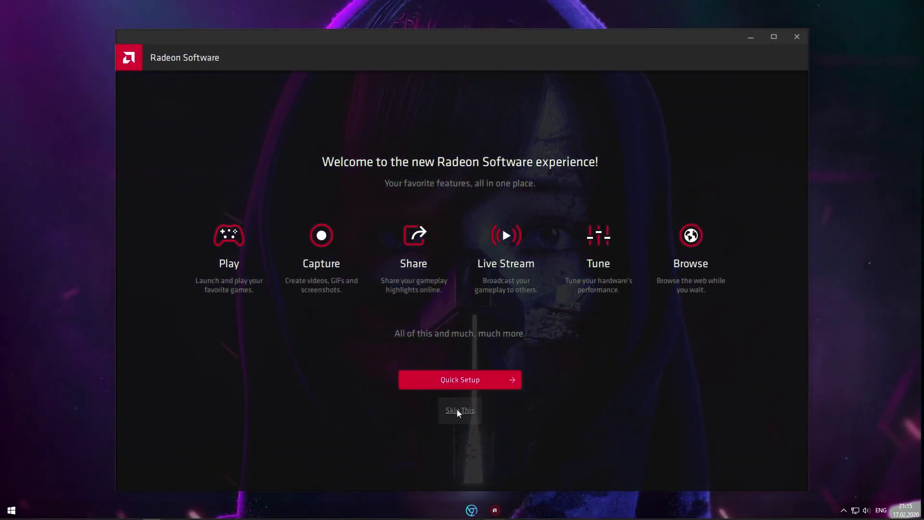
click(458, 410)
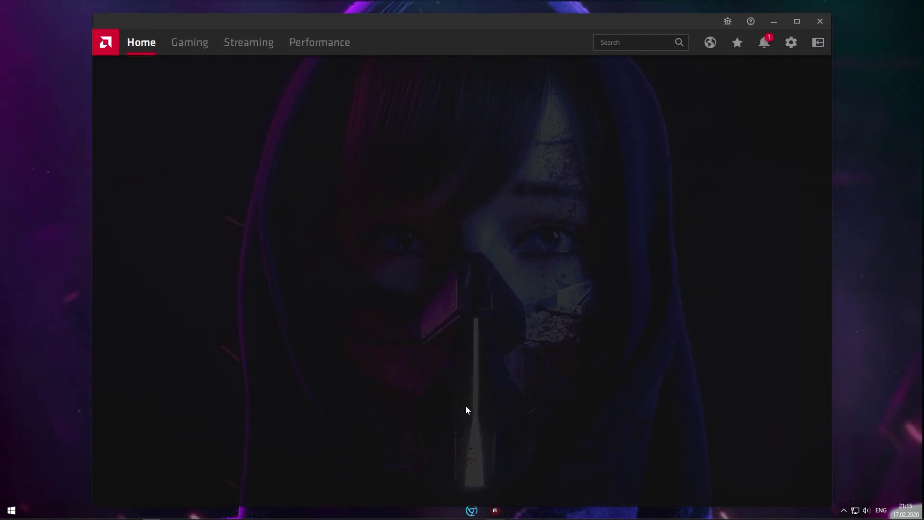
- In the system settings, set Preferred Software Version to Recommended + Optional and enable Download Drivers & Software
click(788, 45)
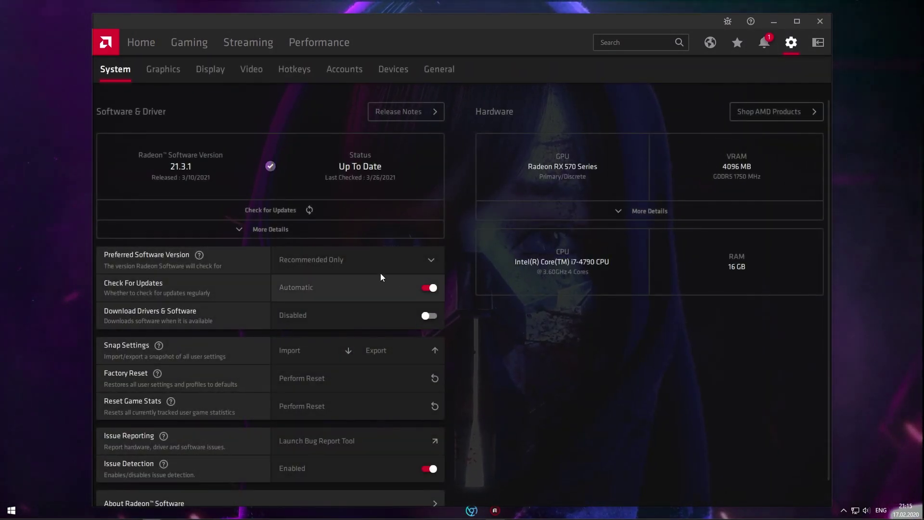
click(316, 258)
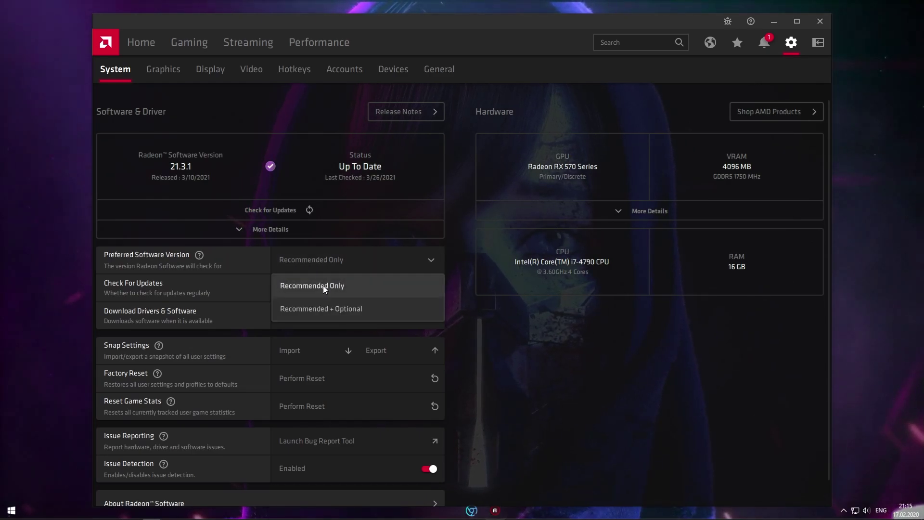
click(328, 308)
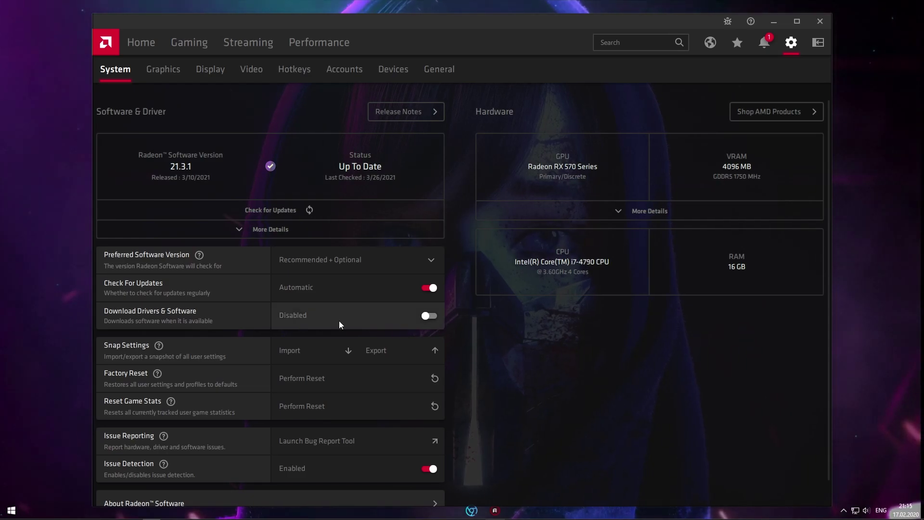
click(422, 317)
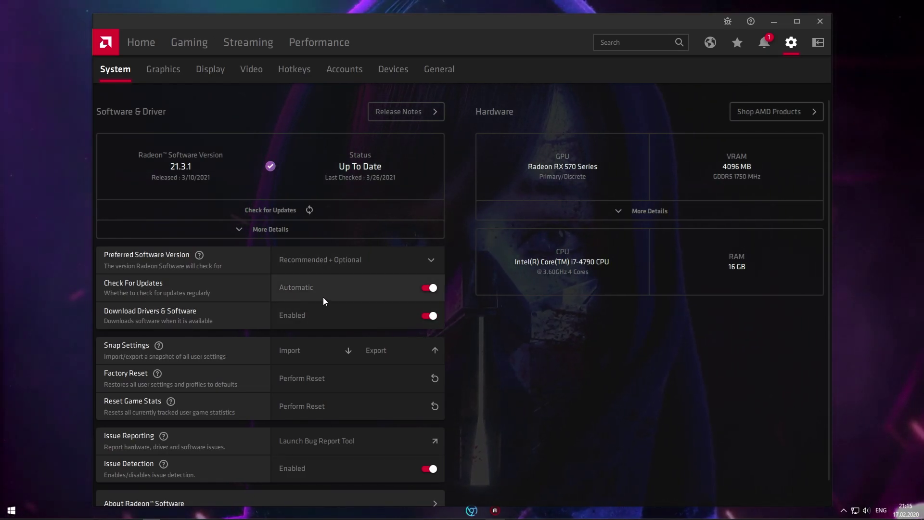
- Check for driver and software updates from the home page
click(141, 40)
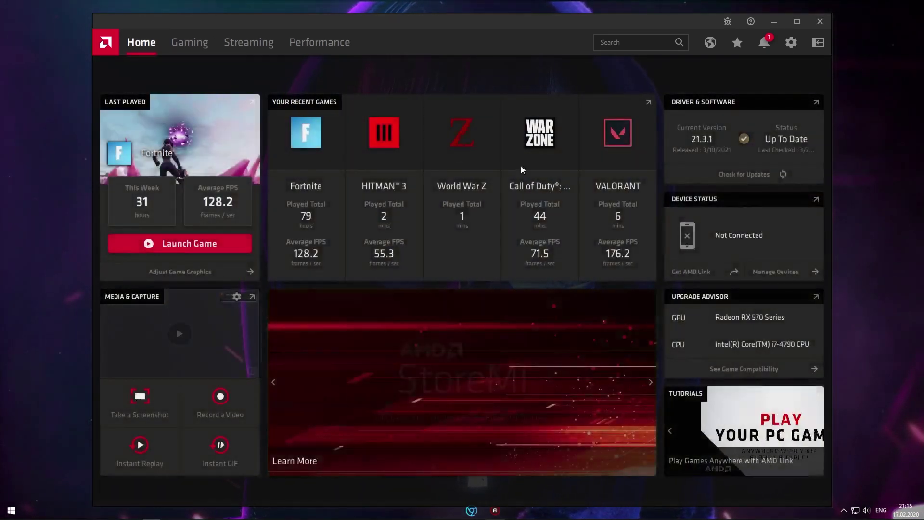
click(741, 175)
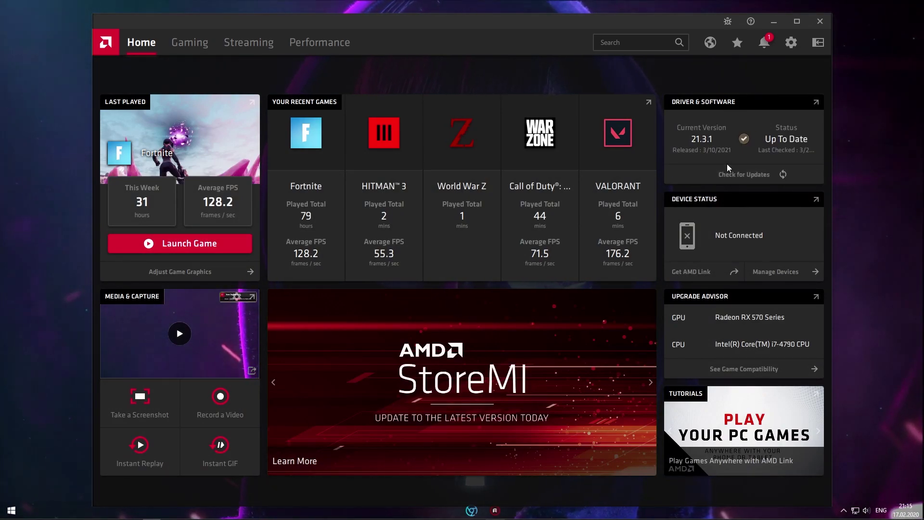
- Apply the eSports graphics profile in the global graphics settings
click(189, 43)
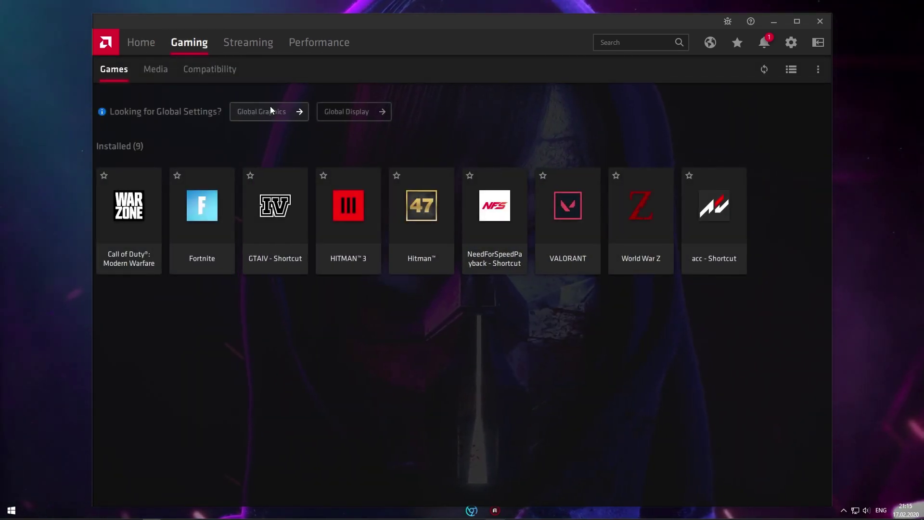
click(261, 112)
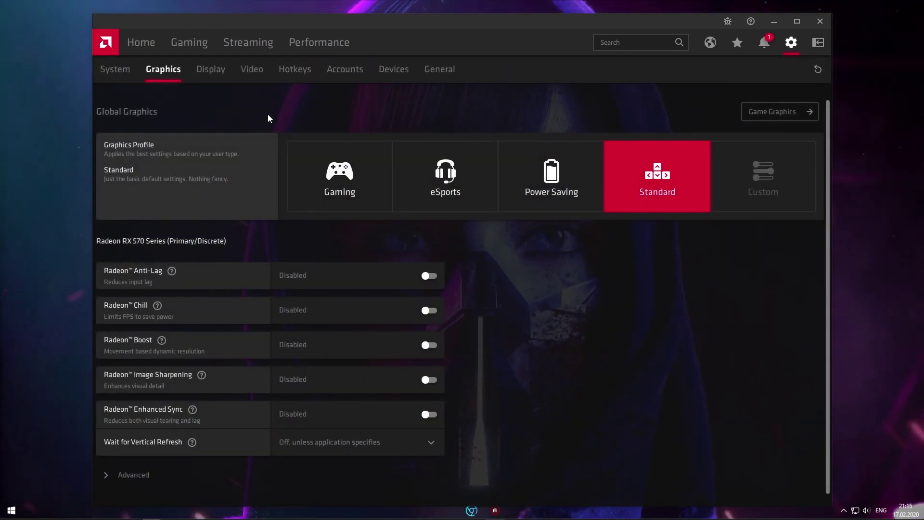
click(440, 177)
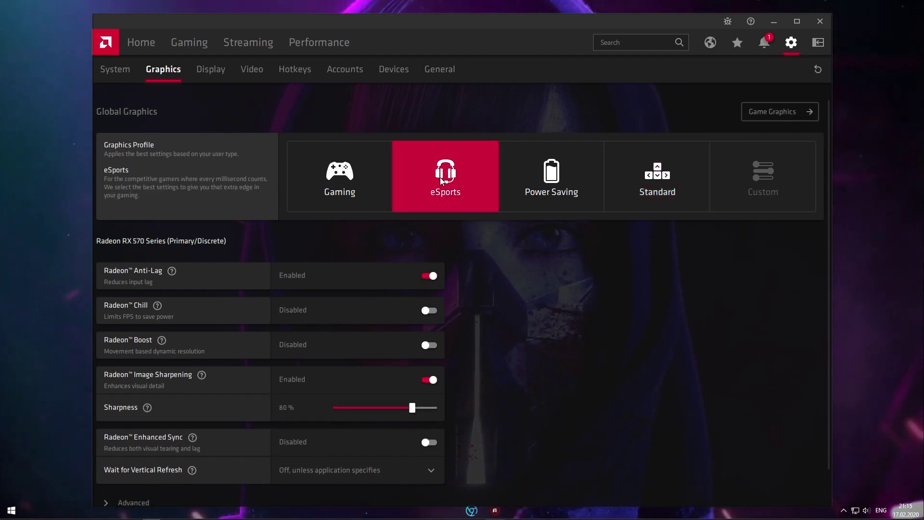
- Disable Radeon Image Sharpening and set Wait for Vertical Refresh to Always off
scroll(321, 288, down, 1)
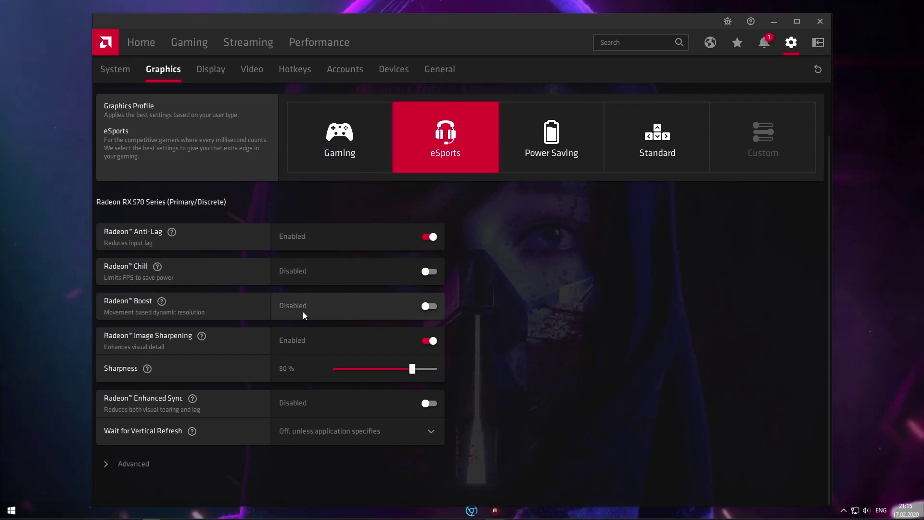
click(429, 341)
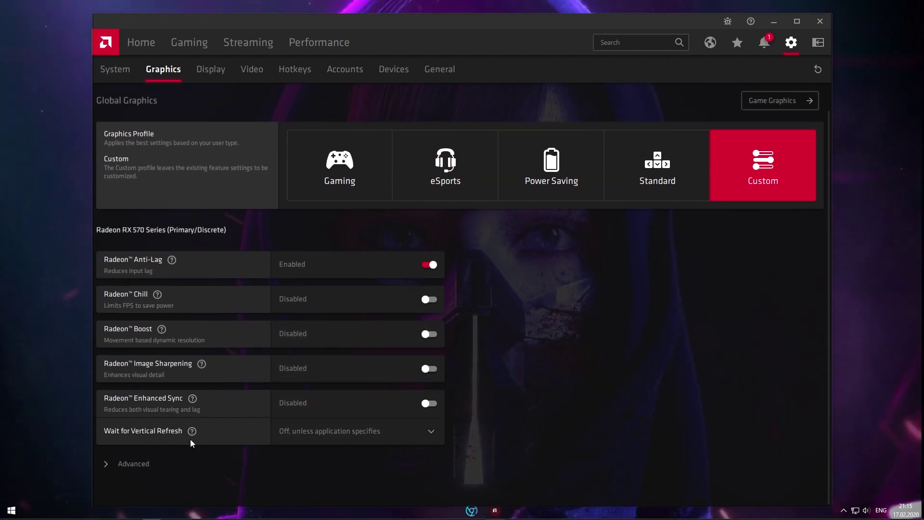
click(366, 435)
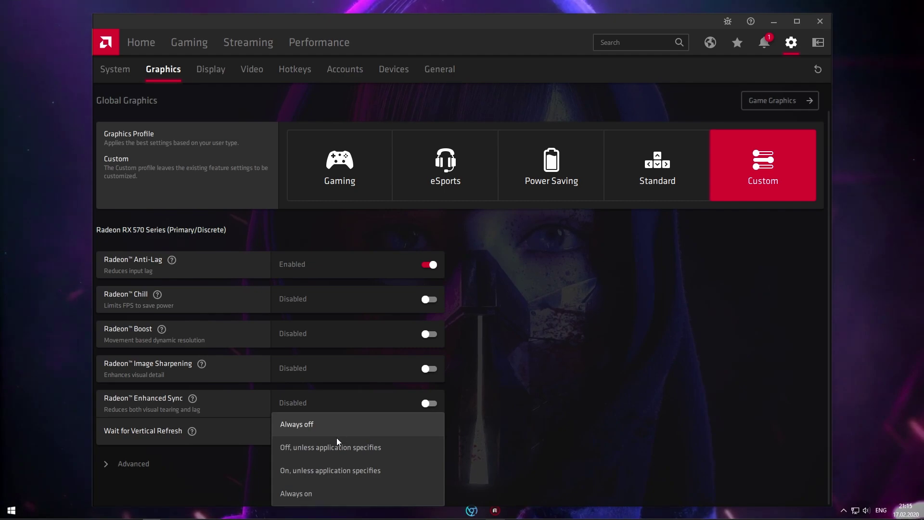
click(312, 423)
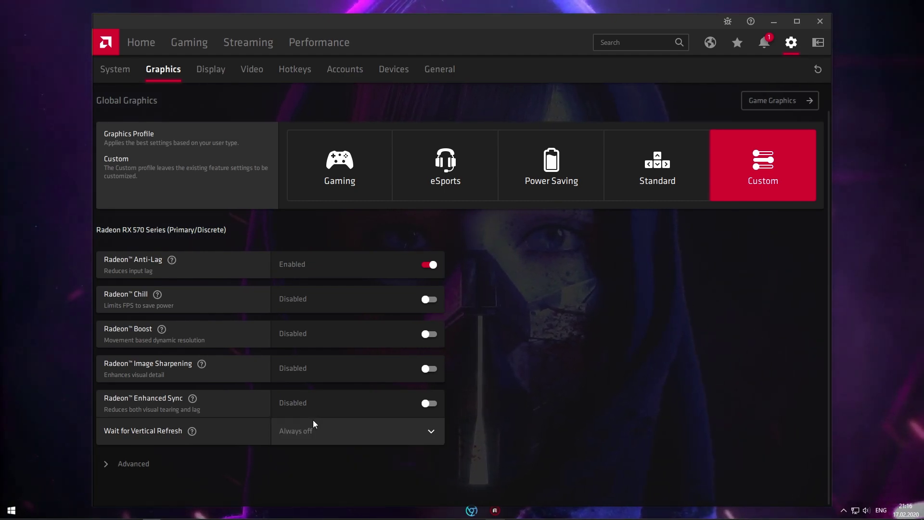
- In the advanced graphics settings, set Anti-Aliasing to Override application settings and Texture Filtering Quality to Performance
click(130, 464)
scroll(296, 358, down, 5)
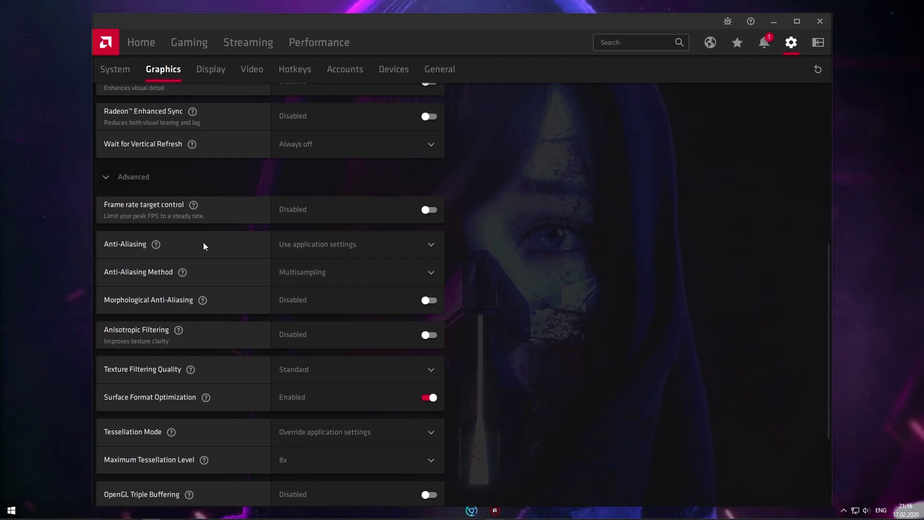
click(353, 249)
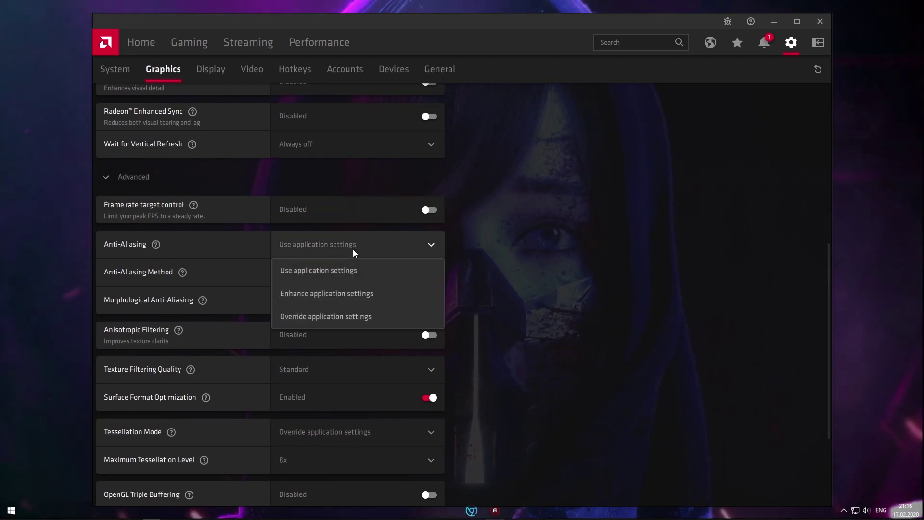
click(341, 316)
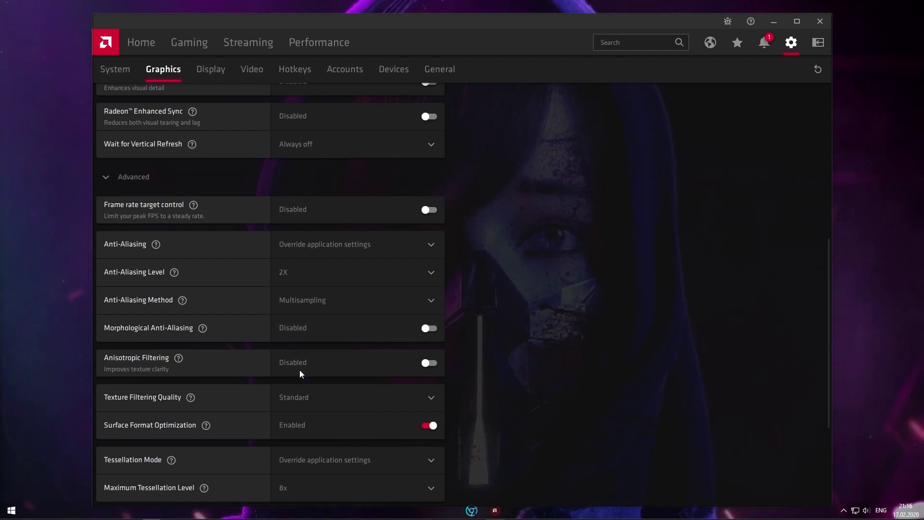
click(318, 401)
click(327, 466)
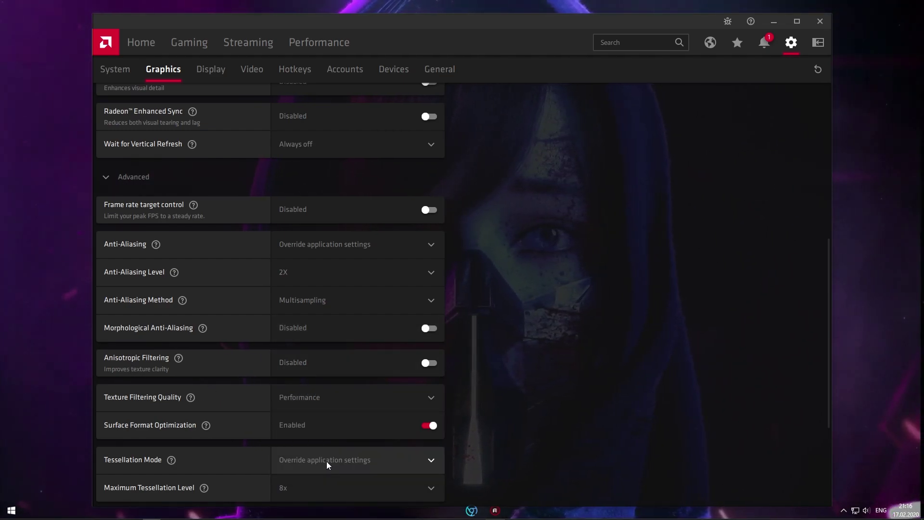
- Set the Tessellation Mode to AMD optimized in the advanced graphics settings
scroll(328, 462, down, 3)
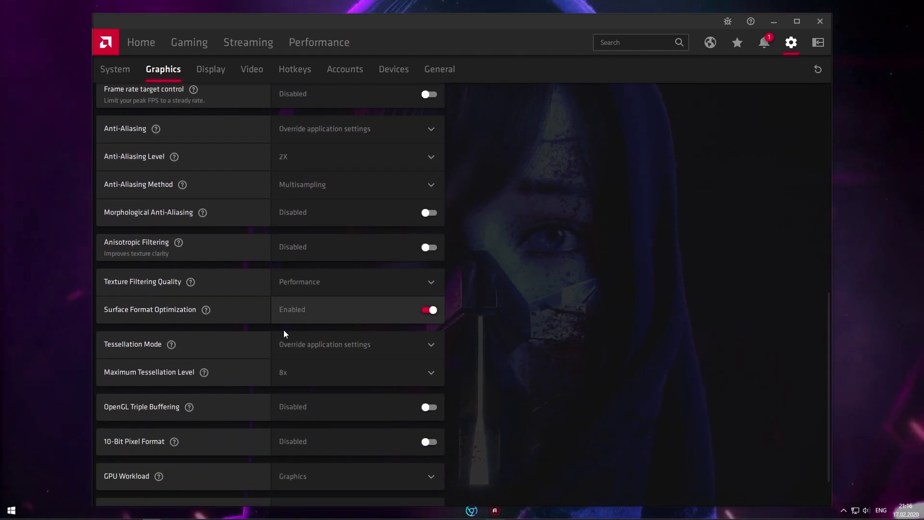
click(330, 344)
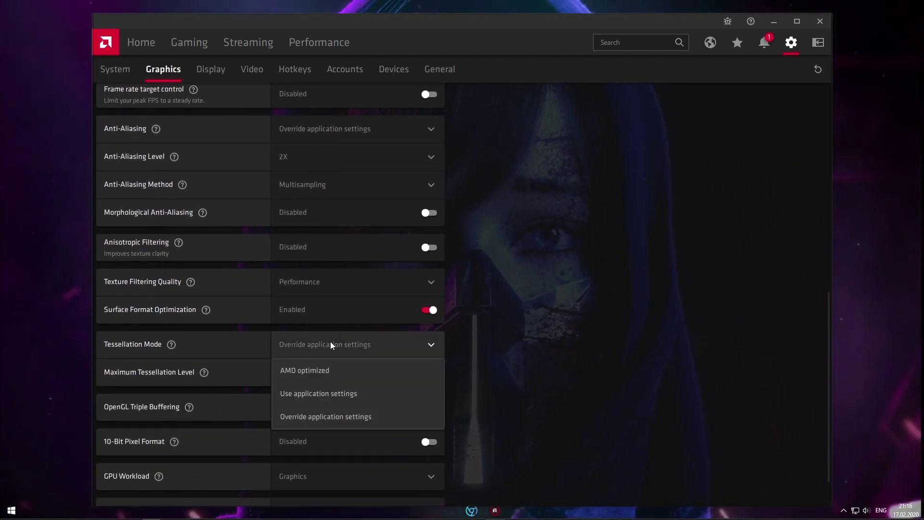
click(318, 370)
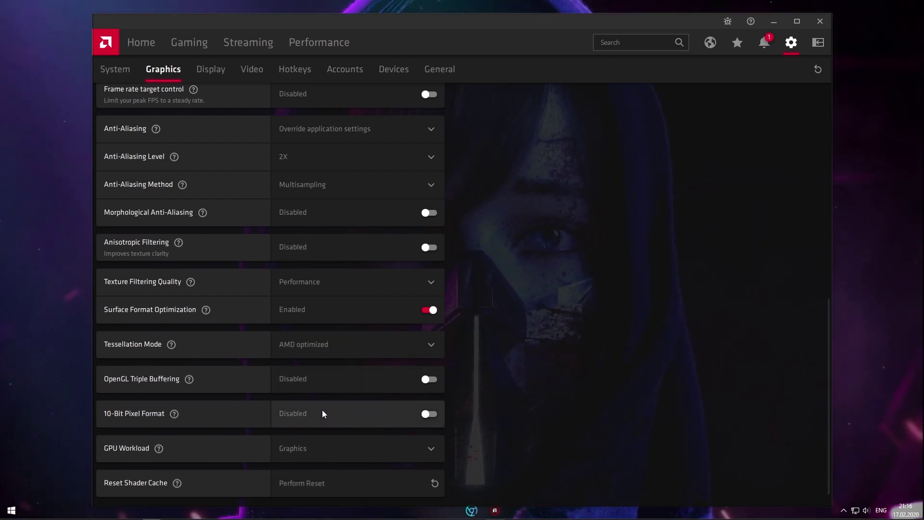
- Reset the shader cache from the advanced graphics settings
scroll(322, 413, down, 1)
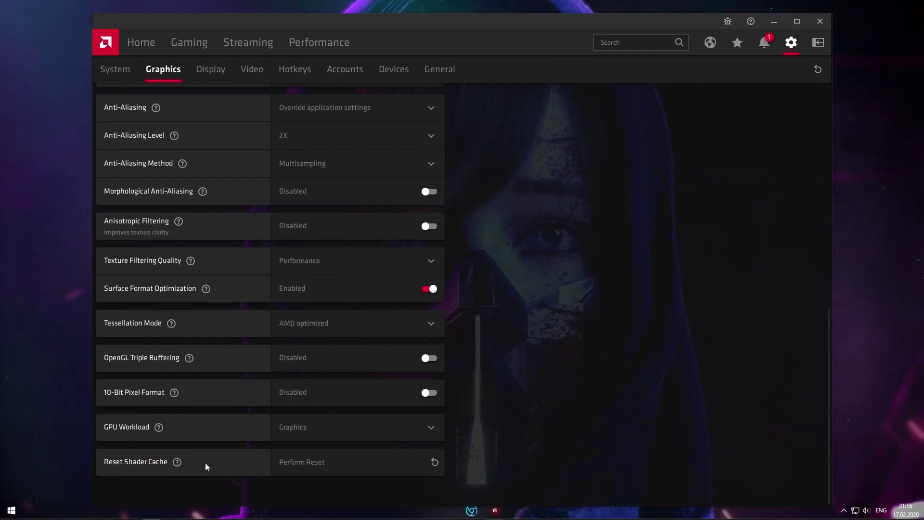
click(333, 457)
click(514, 323)
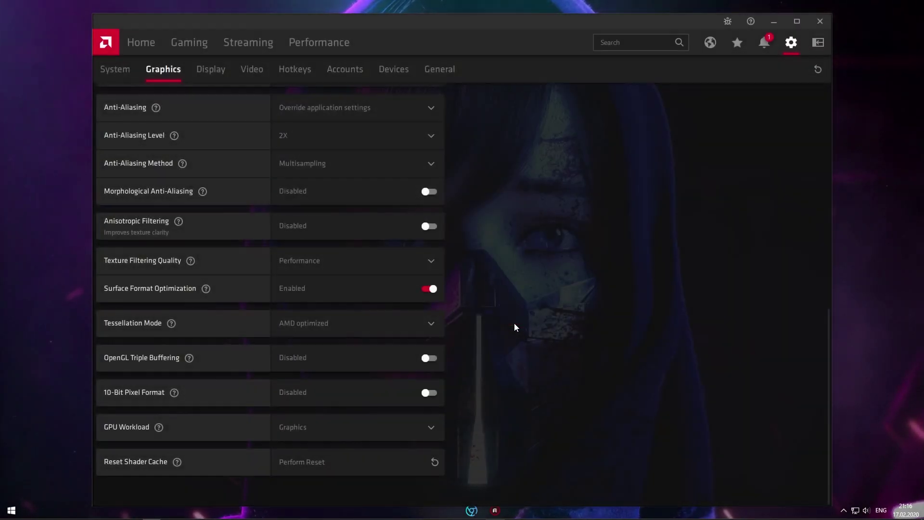
- In the display settings, set the Scaling Mode to Full panel
click(210, 74)
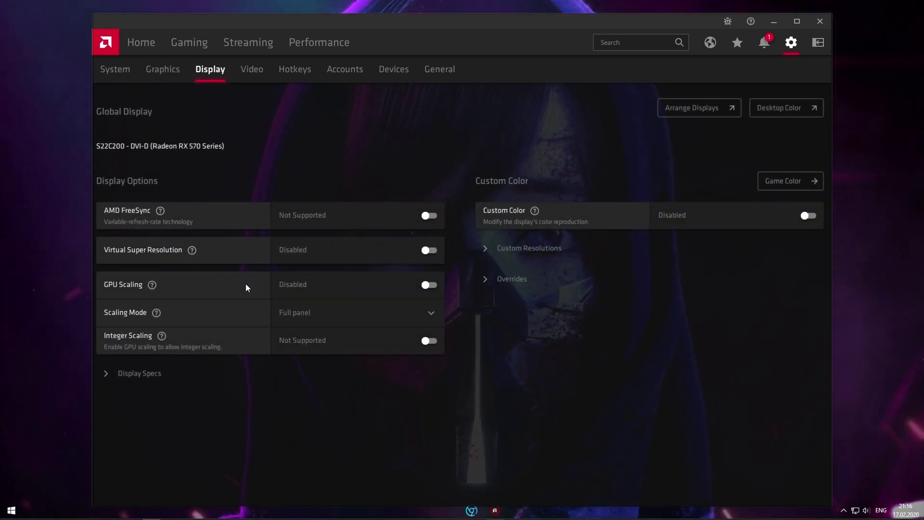
click(307, 312)
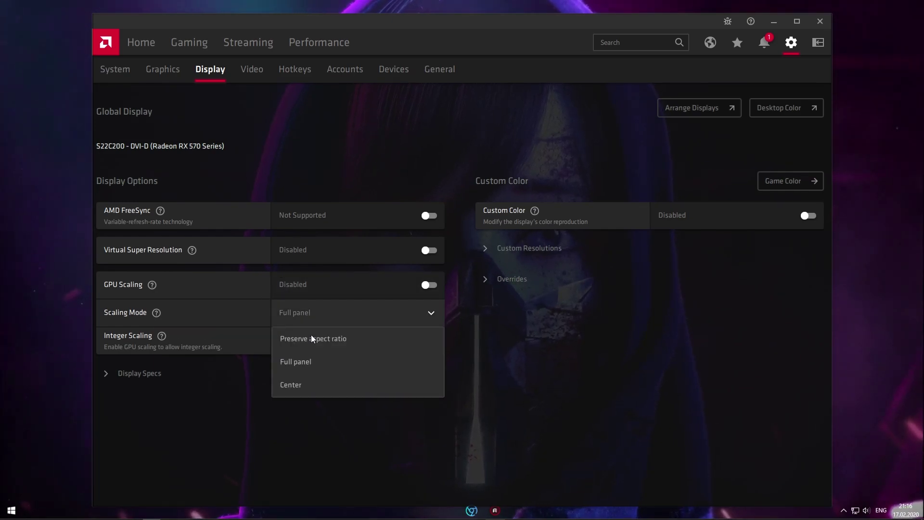
click(301, 356)
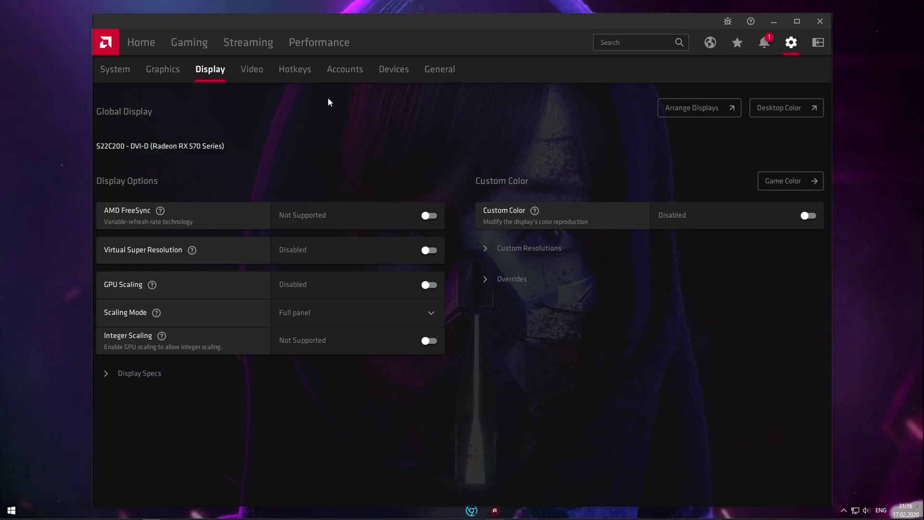
- In the general preferences, disable In-Game Overlay, Upgrade Advisor, System Tray Menu, Advertisements and Toast Notifications
click(435, 69)
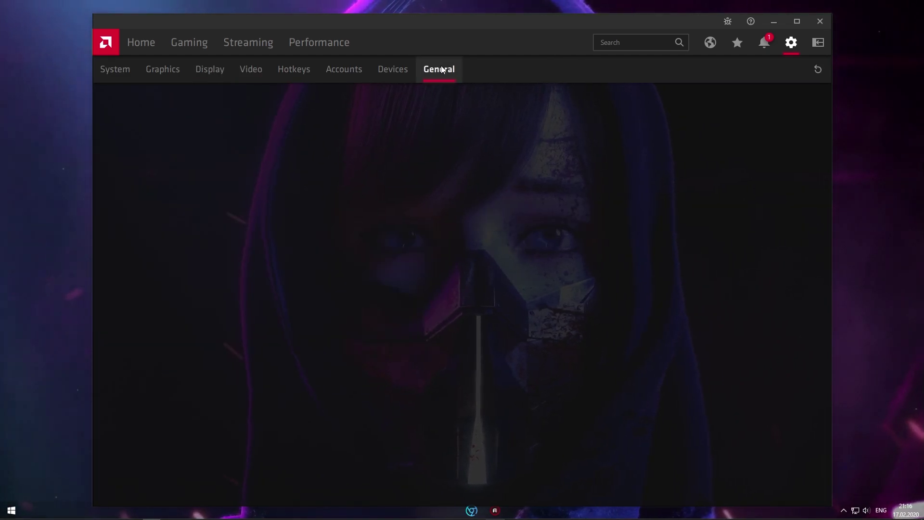
scroll(570, 287, down, 1)
scroll(569, 288, down, 5)
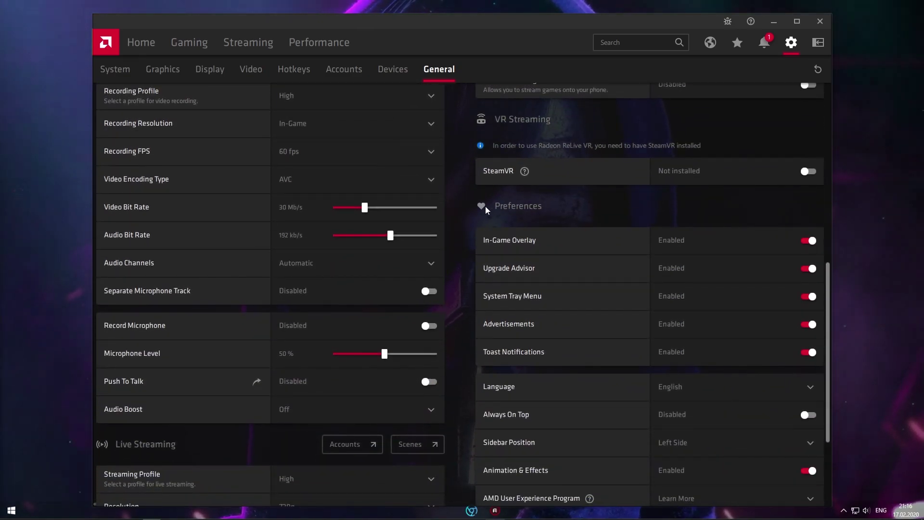
click(802, 240)
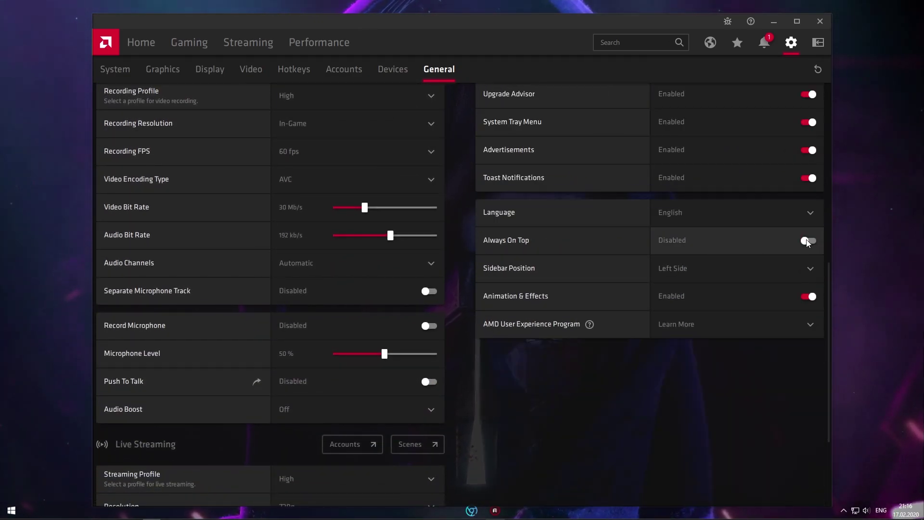
scroll(765, 243, up, 3)
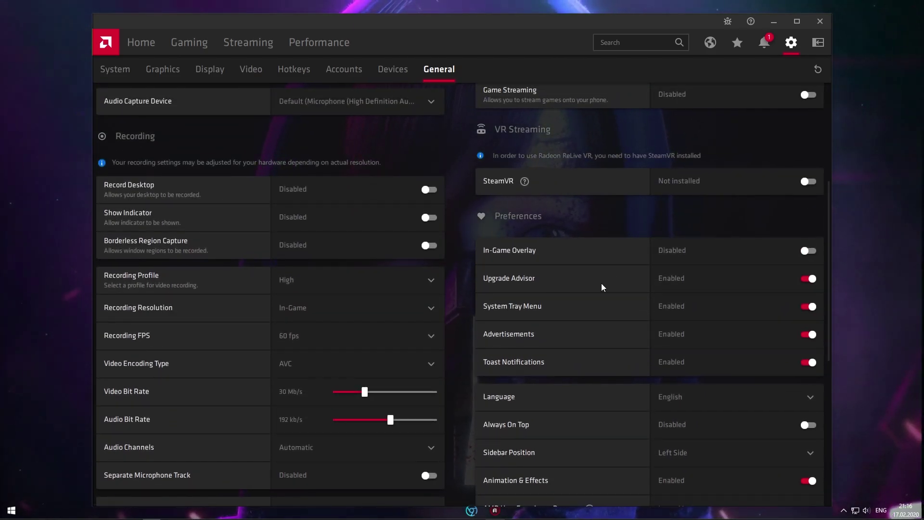
click(733, 310)
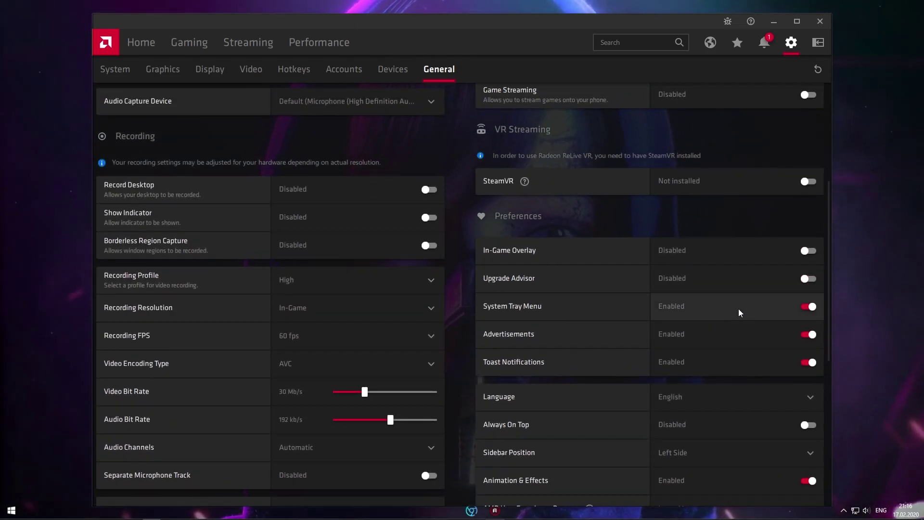
click(815, 334)
click(683, 364)
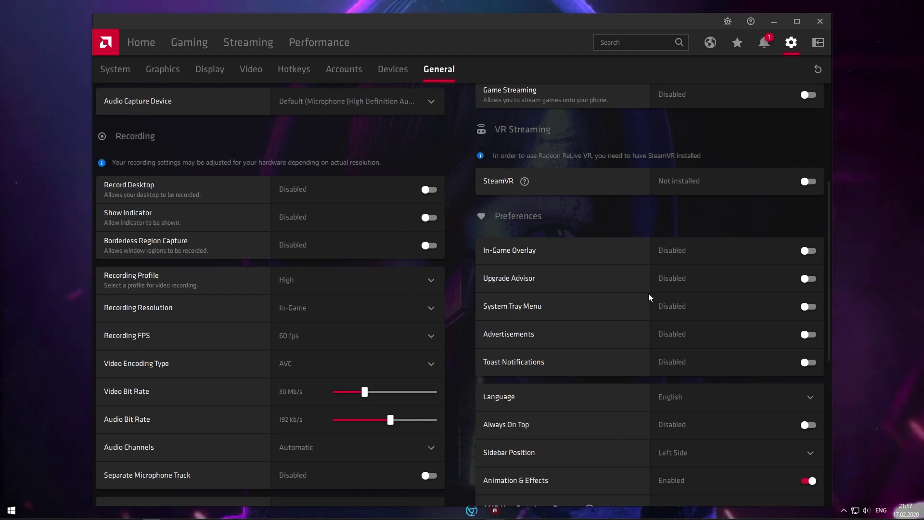
- Open the GPU performance tuning settings and accept the End-User License Agreement
click(308, 47)
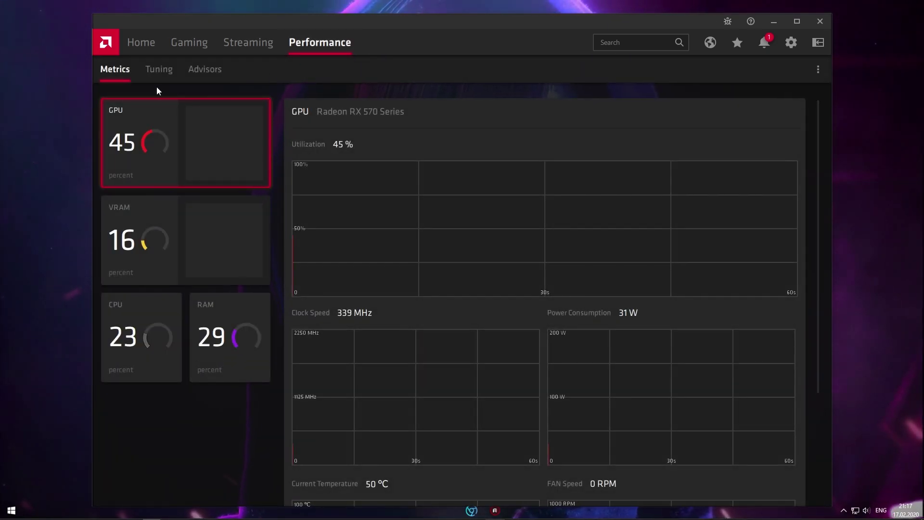
click(158, 68)
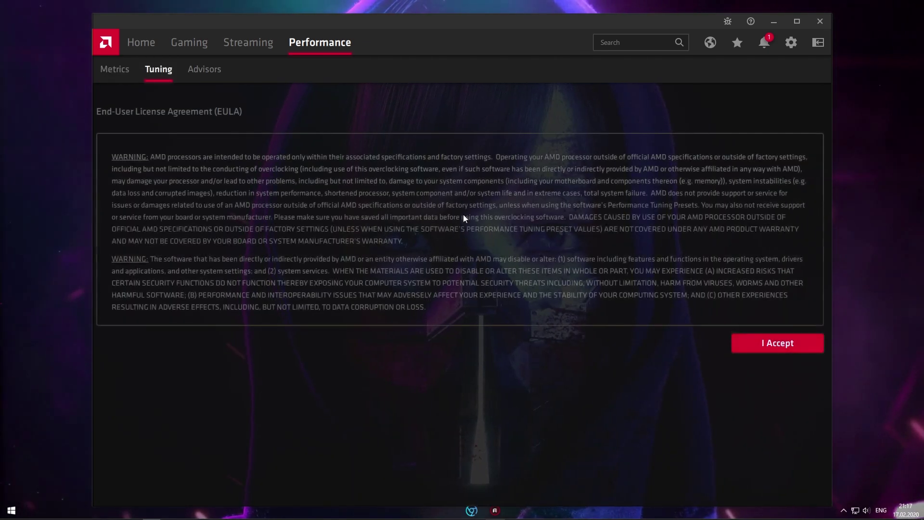
click(782, 346)
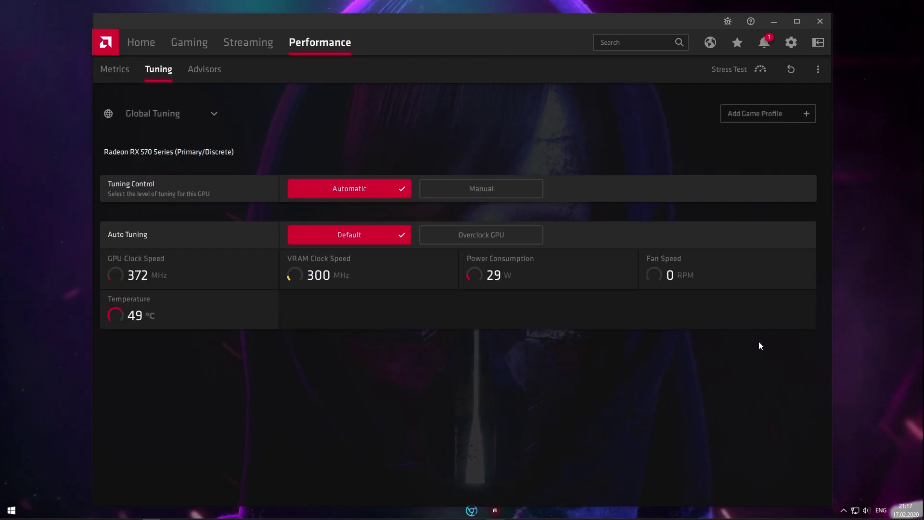
- Add a game tuning profile for Fortnite
click(758, 114)
click(368, 190)
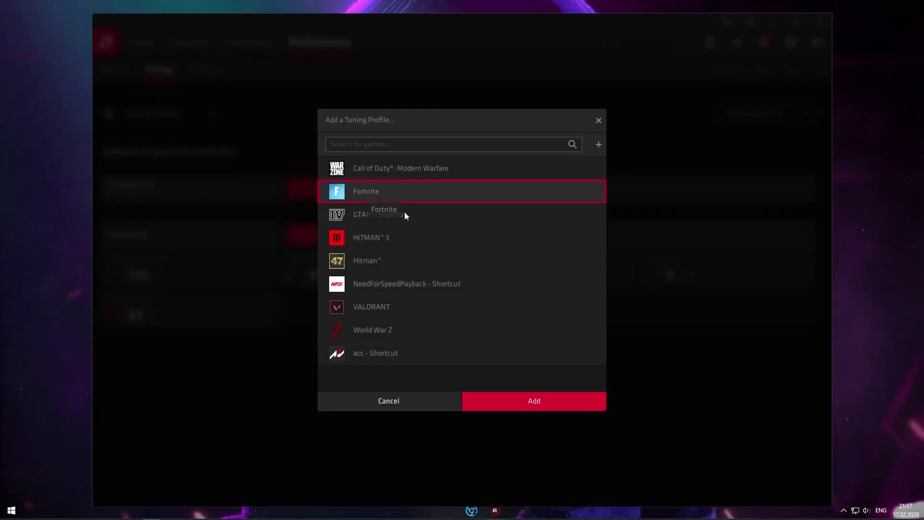
click(543, 394)
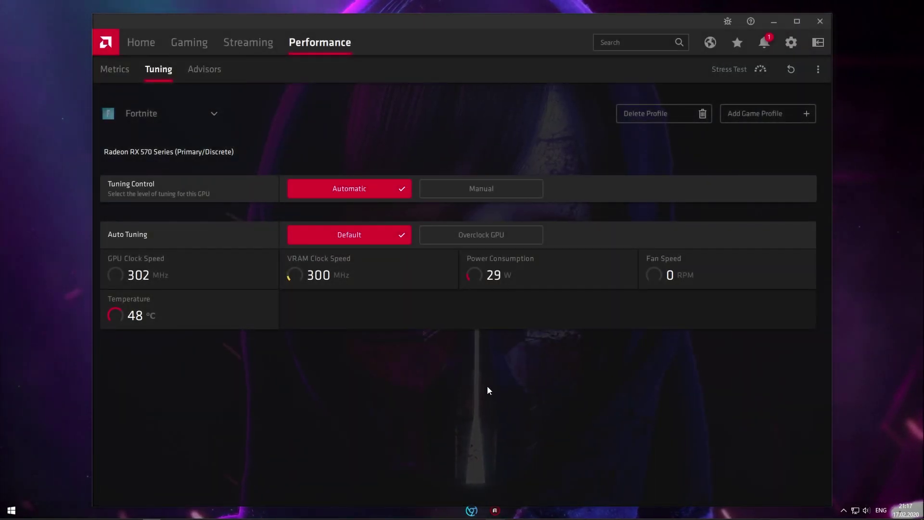
- Run the automatic GPU overclock for the Fortnite profile, accepting its warning, and close the Radeon Software window
click(476, 227)
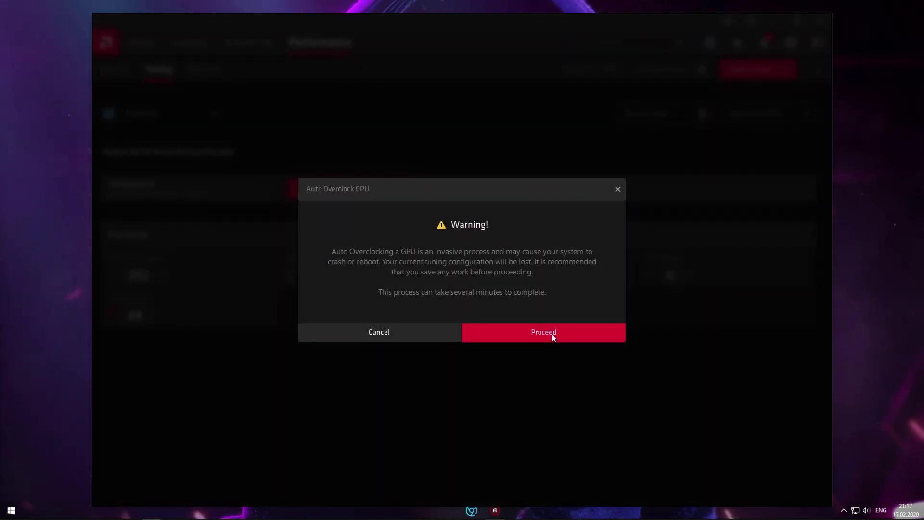
click(539, 331)
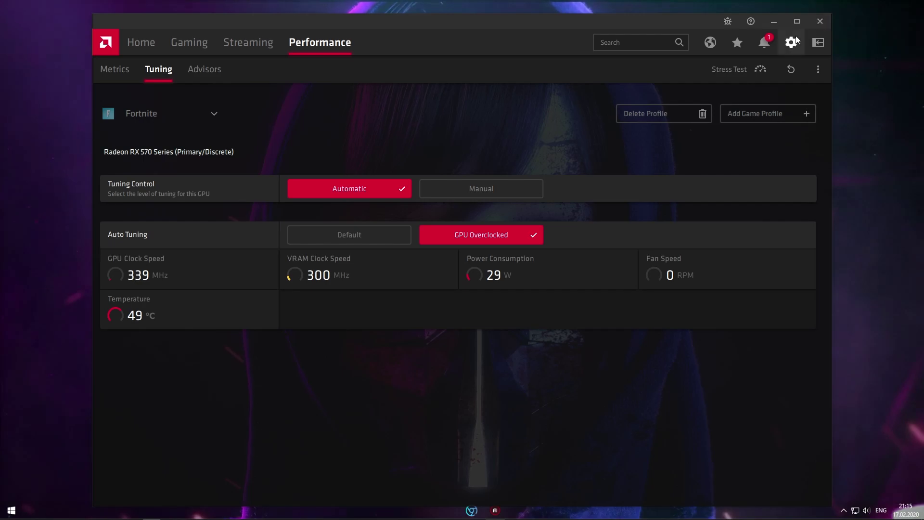
click(818, 21)
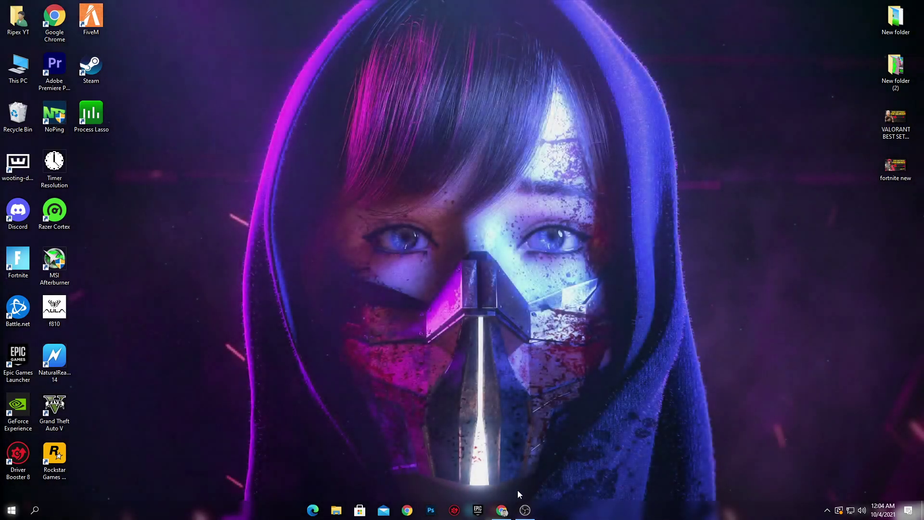
- Switch to Chrome and follow the blog post's pack download link to its Google Drive page, closing the advertisement tab
click(503, 513)
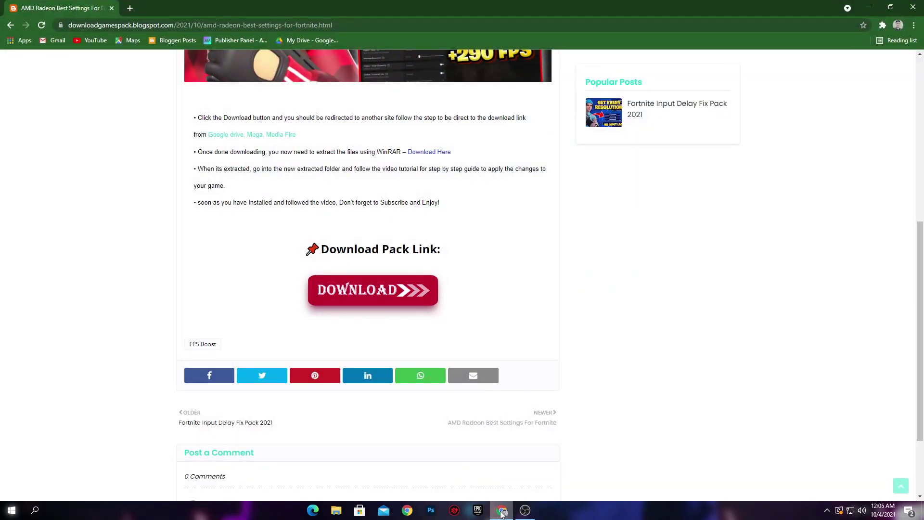
scroll(510, 302, up, 5)
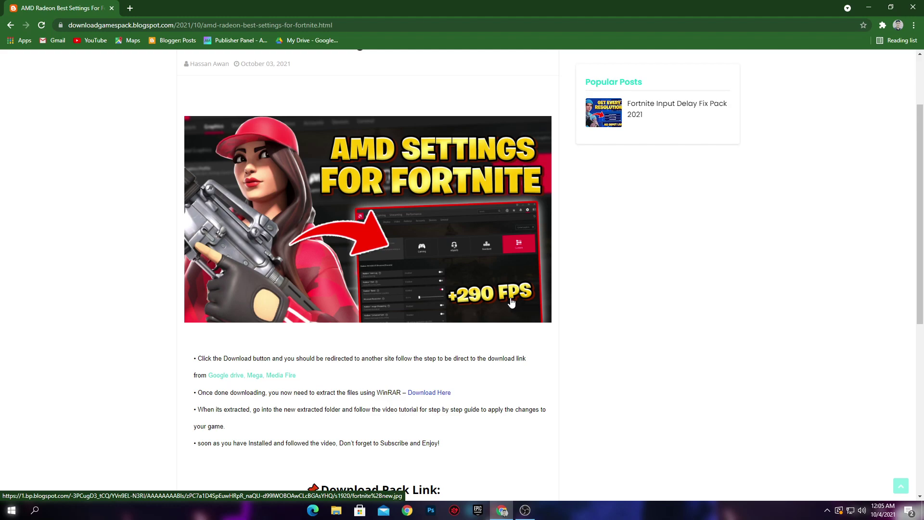
scroll(511, 302, down, 3)
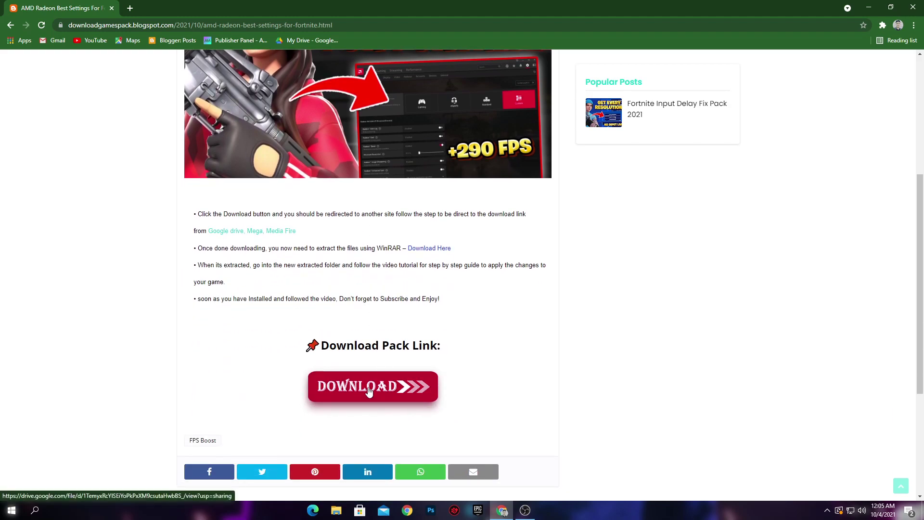
click(371, 388)
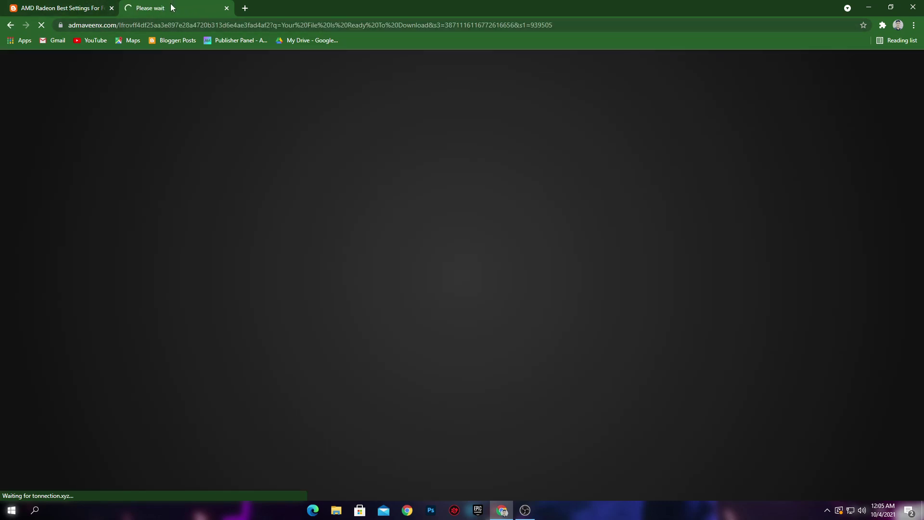
click(227, 7)
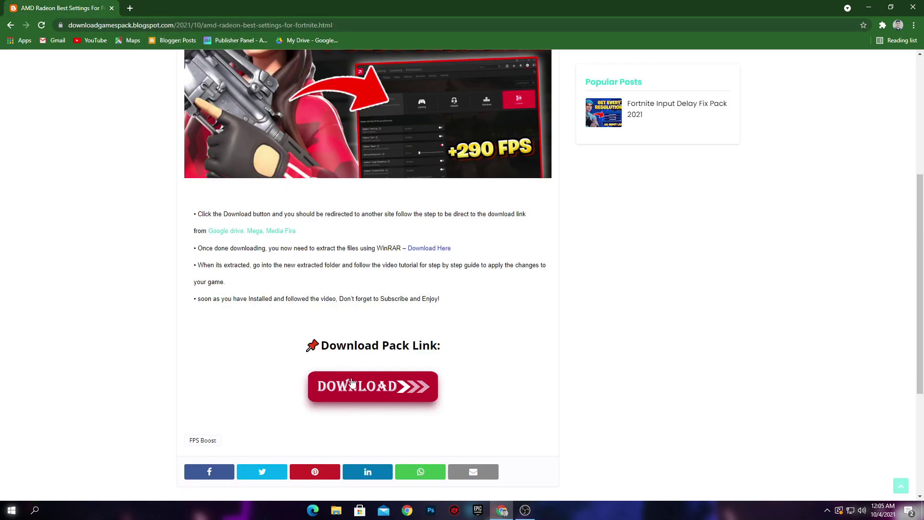
click(376, 392)
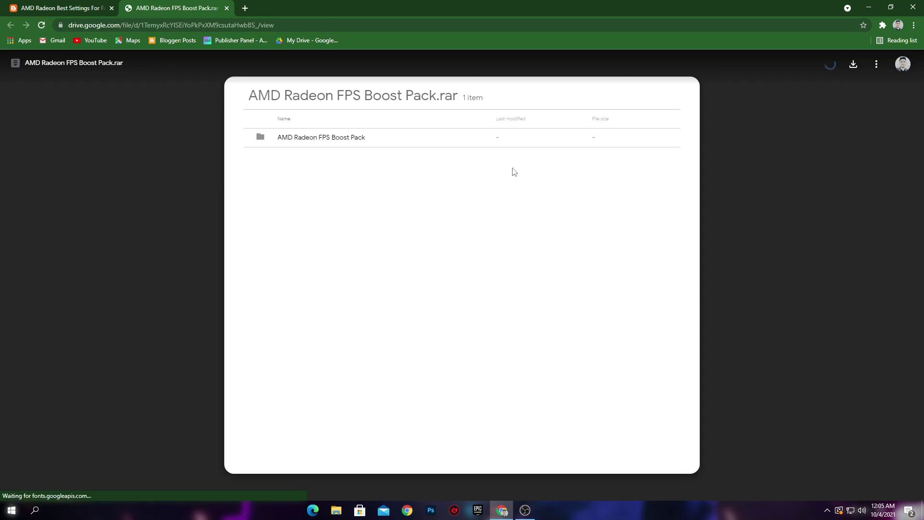
- Download AMD Radeon FPS Boost Pack.rar from Google Drive and minimize the browser
click(854, 64)
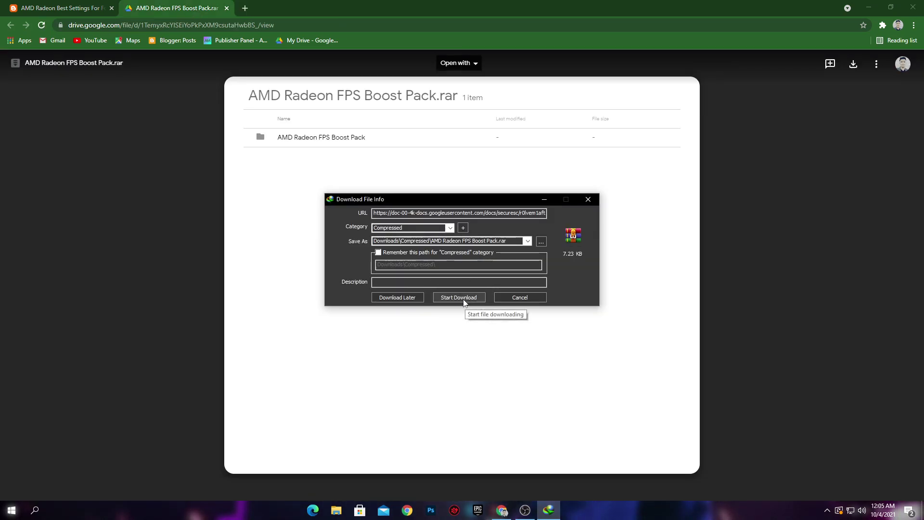
click(459, 298)
click(869, 6)
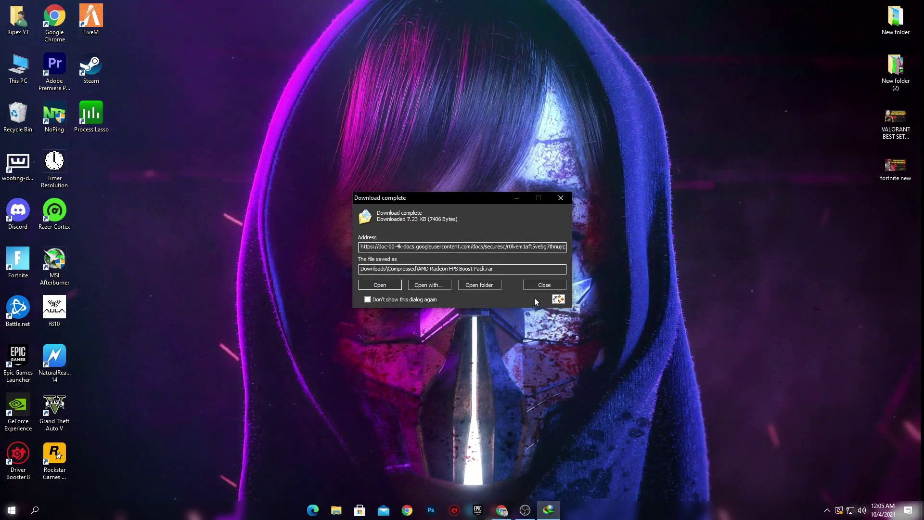
- Move the downloaded AMD Radeon FPS Boost Pack archive onto the desktop and close the download dialog
drag(558, 299, 657, 305)
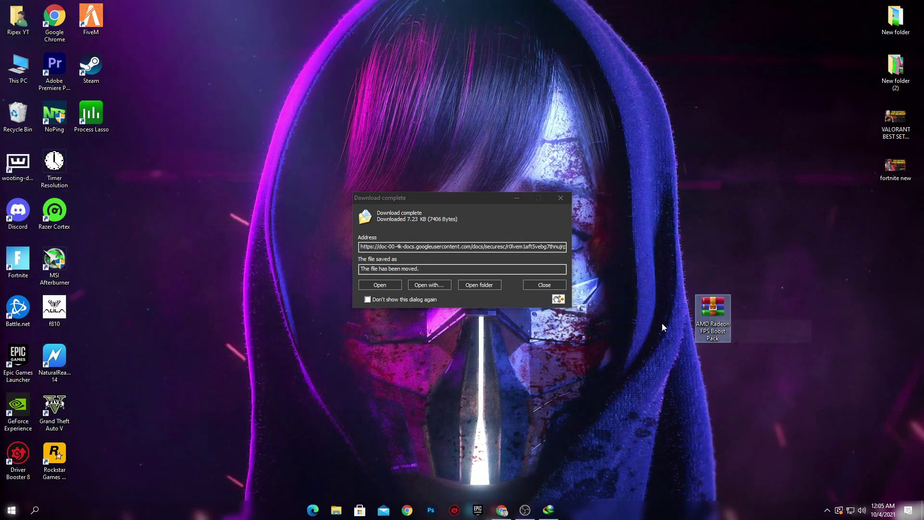
click(561, 198)
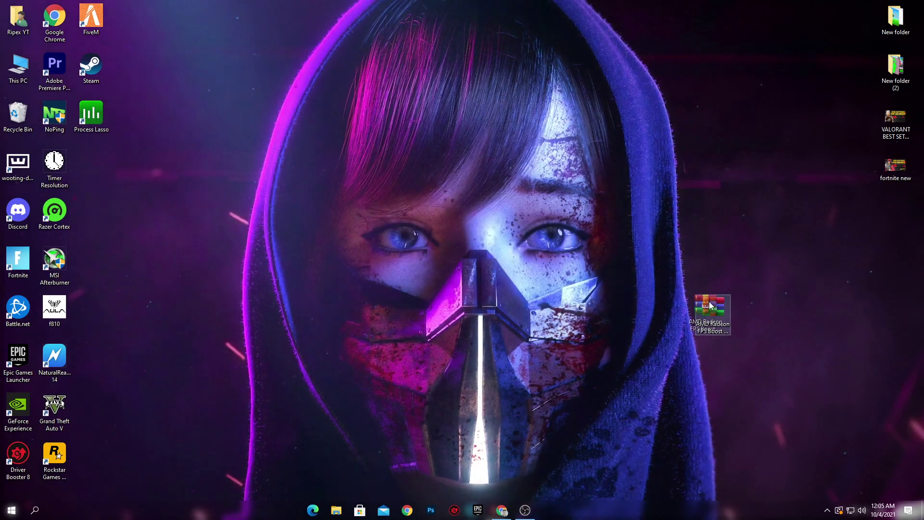
drag(716, 304, 385, 155)
- Extract the AMD Radeon FPS Boost Pack archive on the desktop and place the extracted folder beside it
right_click(386, 156)
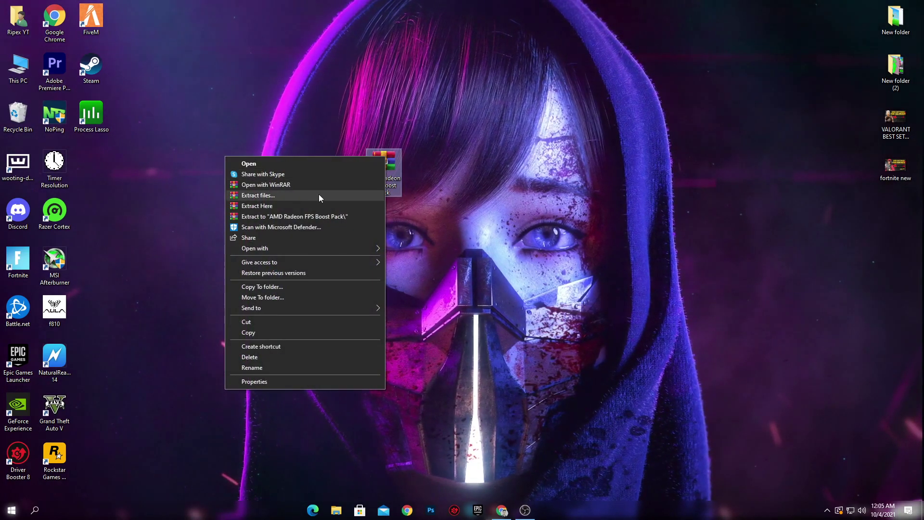
click(264, 206)
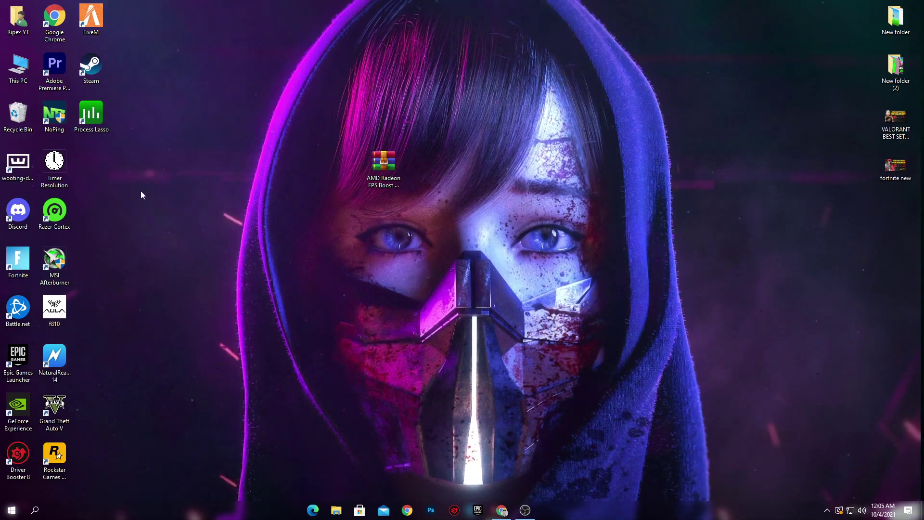
drag(96, 164, 457, 166)
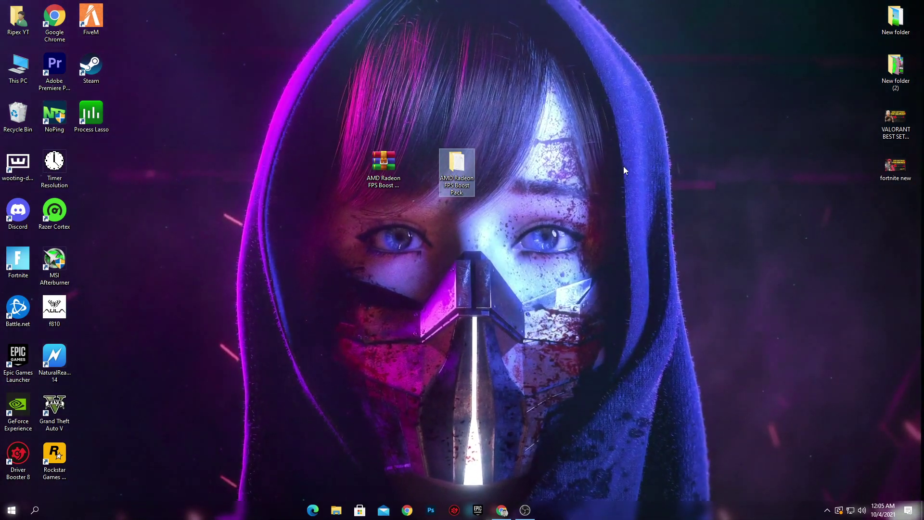
- Open the pack's 1-AMD Reg Optimizations folder, view the Read Me (Important) text file and close it
double_click(453, 174)
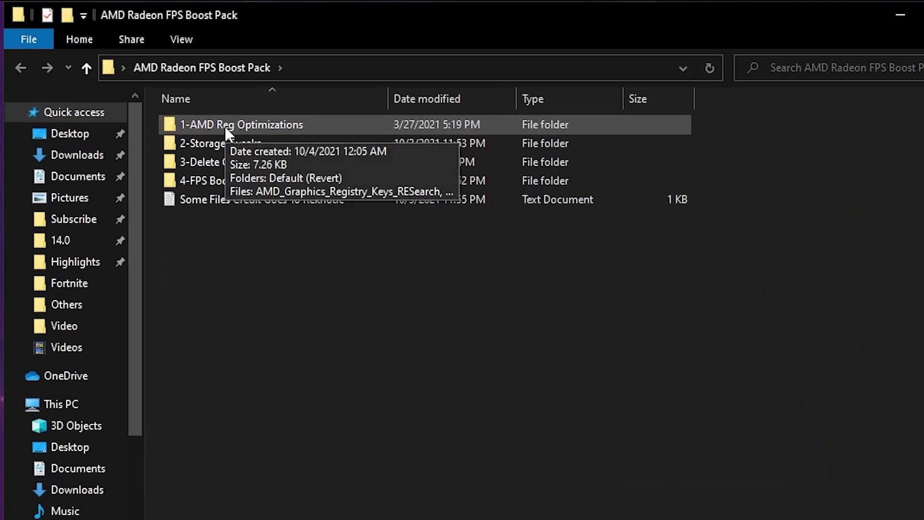
double_click(225, 127)
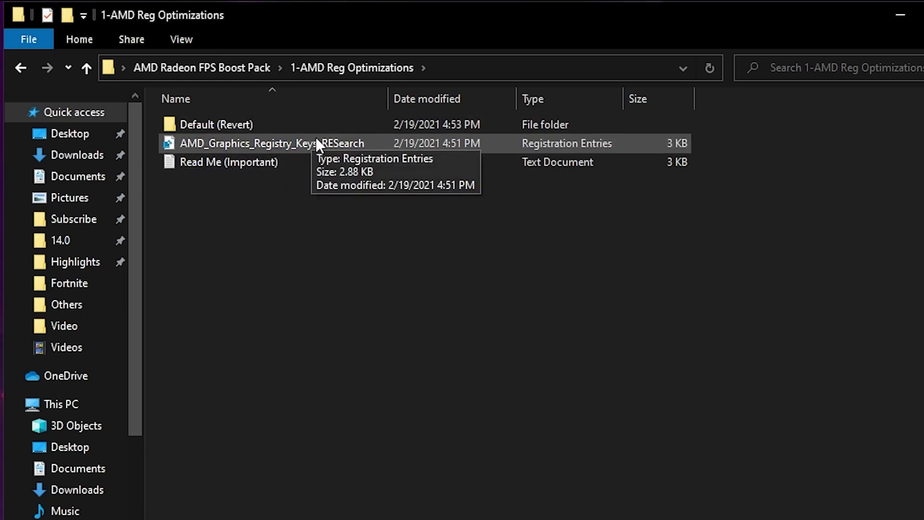
double_click(246, 163)
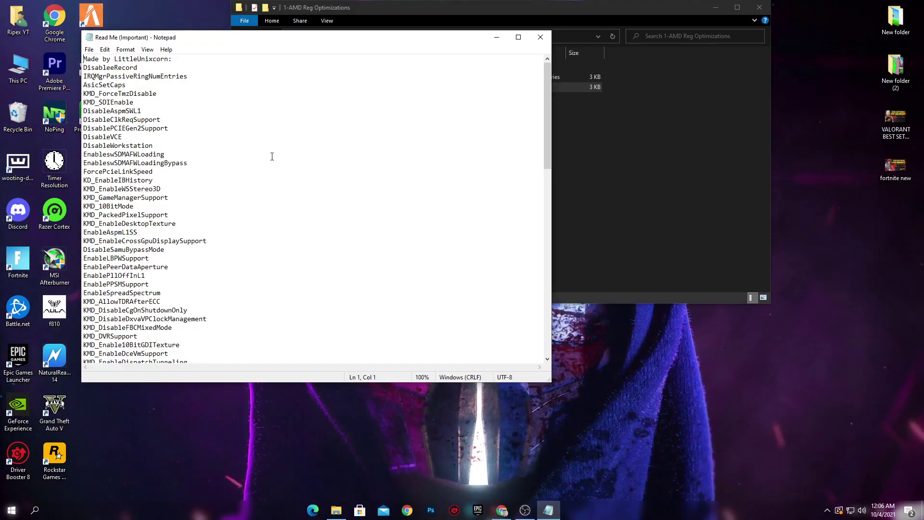
click(540, 38)
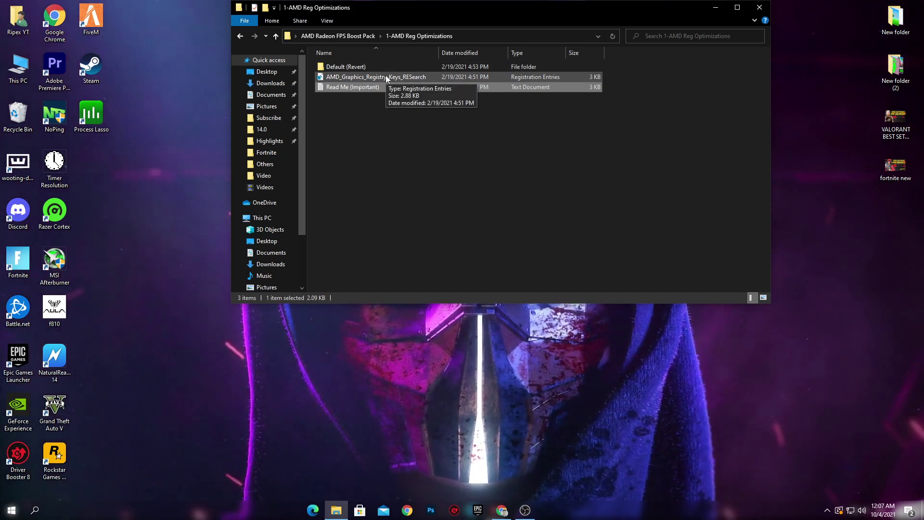
- Merge AMD_Graphics_Registry_Keys_RESearch into the registry, approving the prompts, and open the Default (Revert) folder
right_click(343, 77)
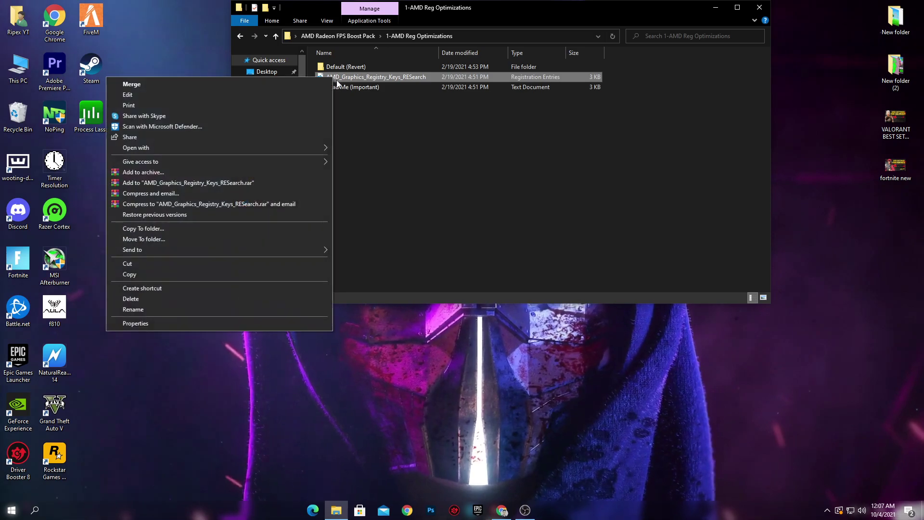
click(218, 80)
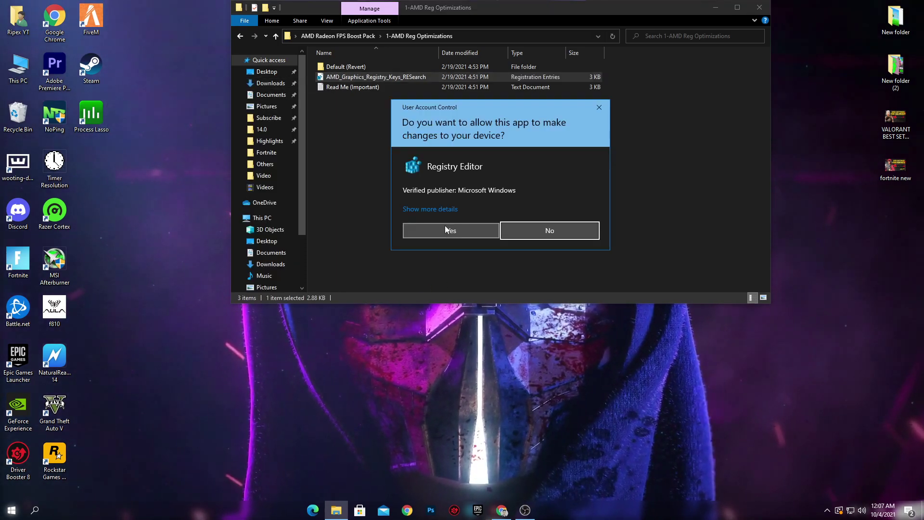
click(444, 227)
click(530, 267)
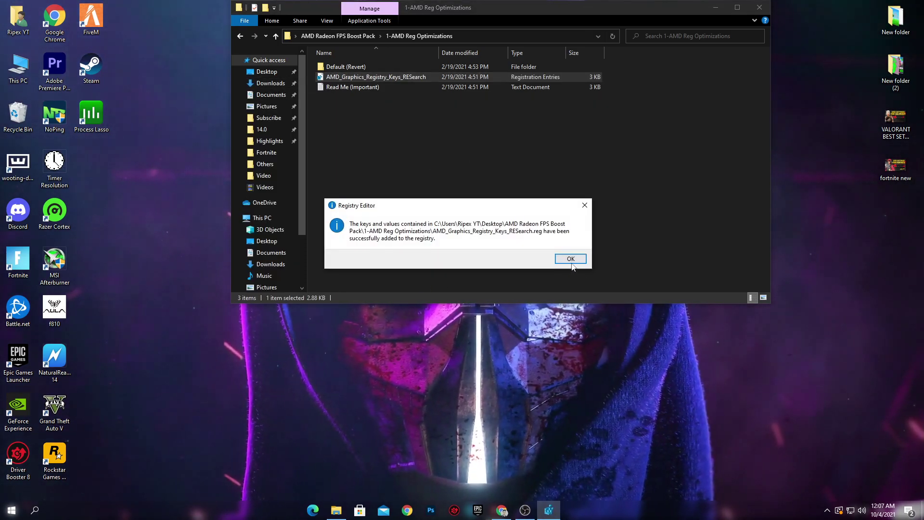
click(568, 259)
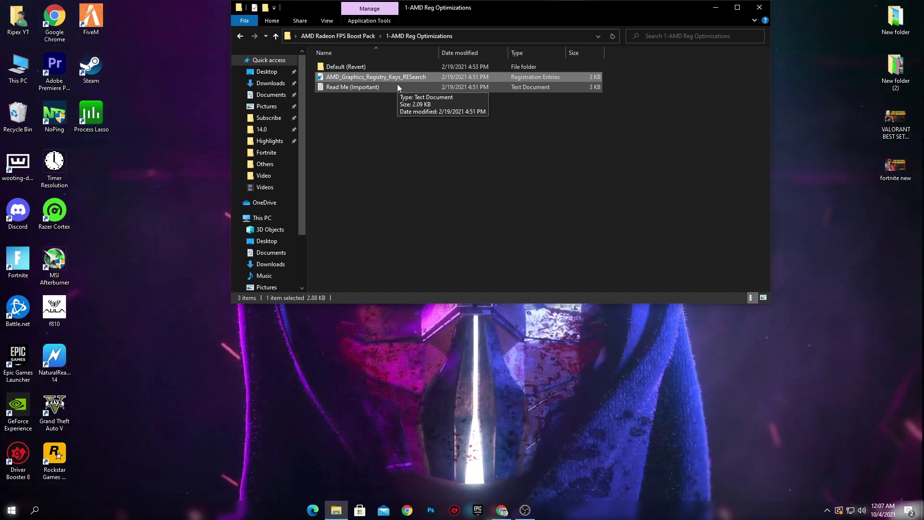
double_click(372, 67)
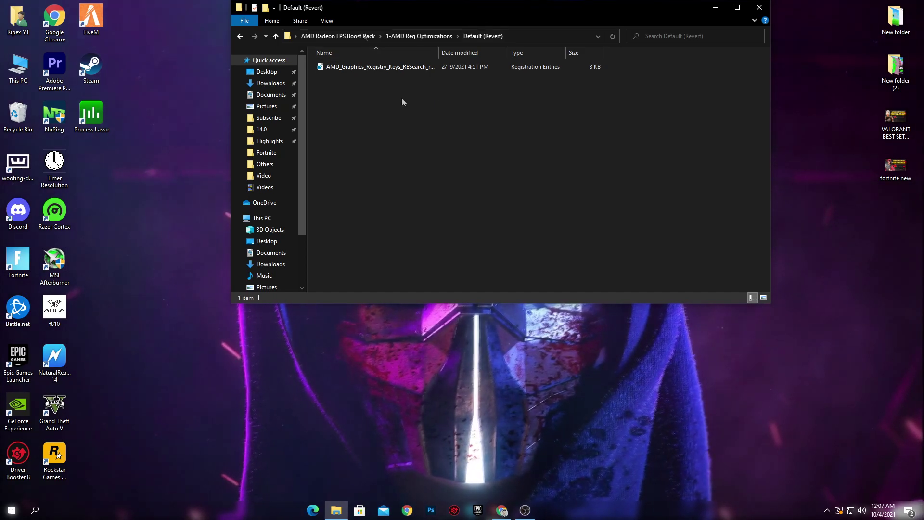
- Go to the pack's 2-Storage Tweaks folder and run the SSD Tweaks batch file
click(343, 37)
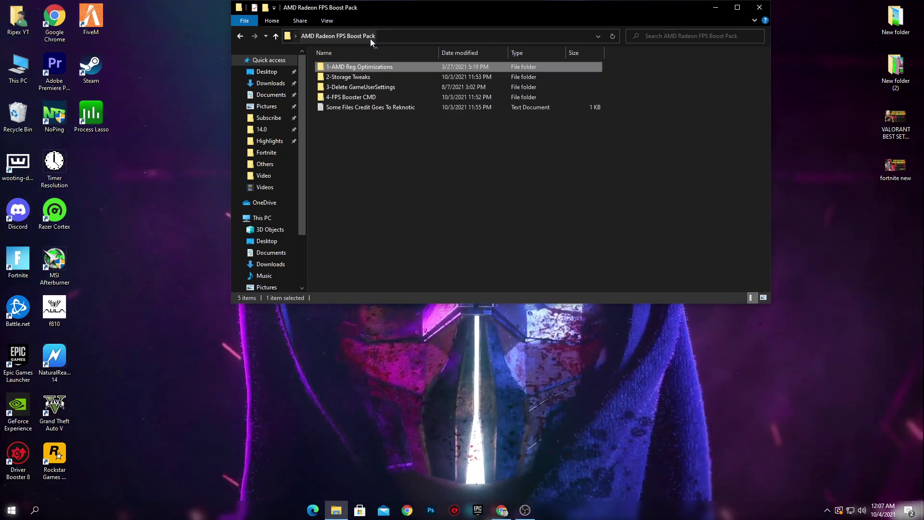
double_click(349, 76)
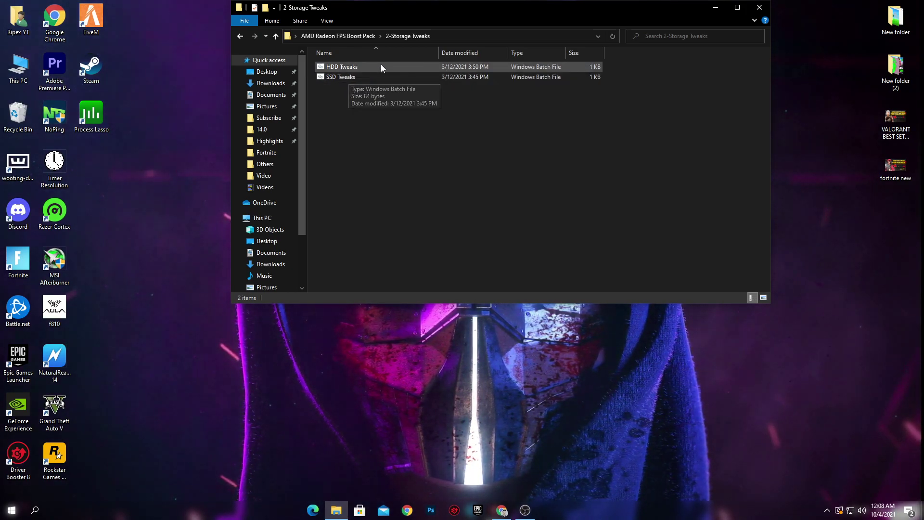
click(337, 79)
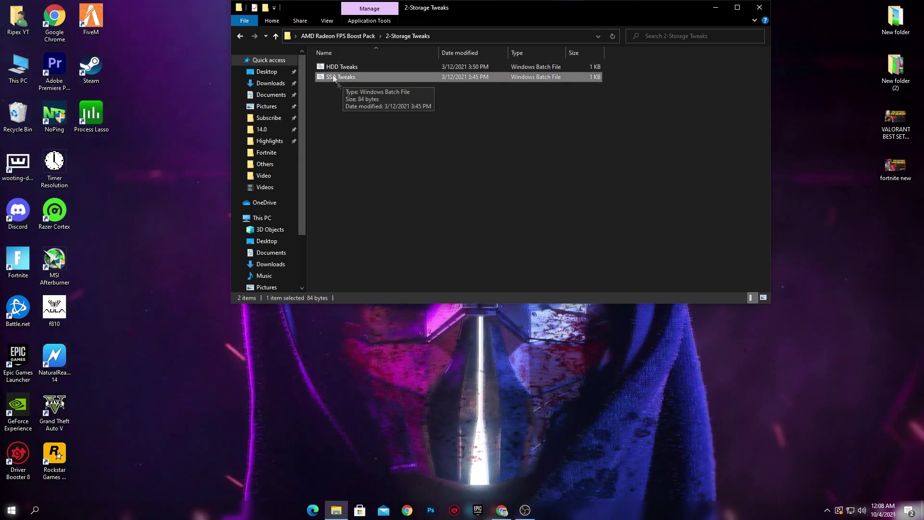
double_click(344, 80)
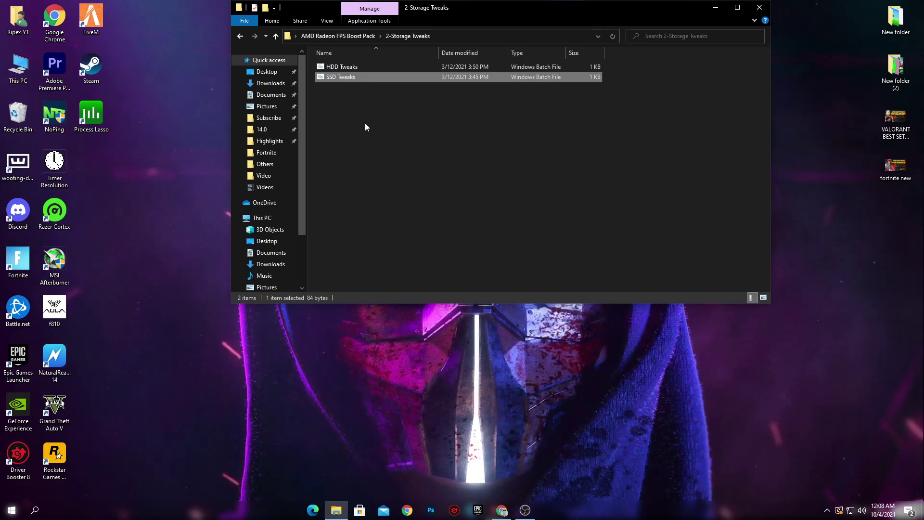
- Run Delete FortniteGame Folder from the pack's 3-Delete GameUserSettings folder as administrator and confirm the deletion
click(353, 37)
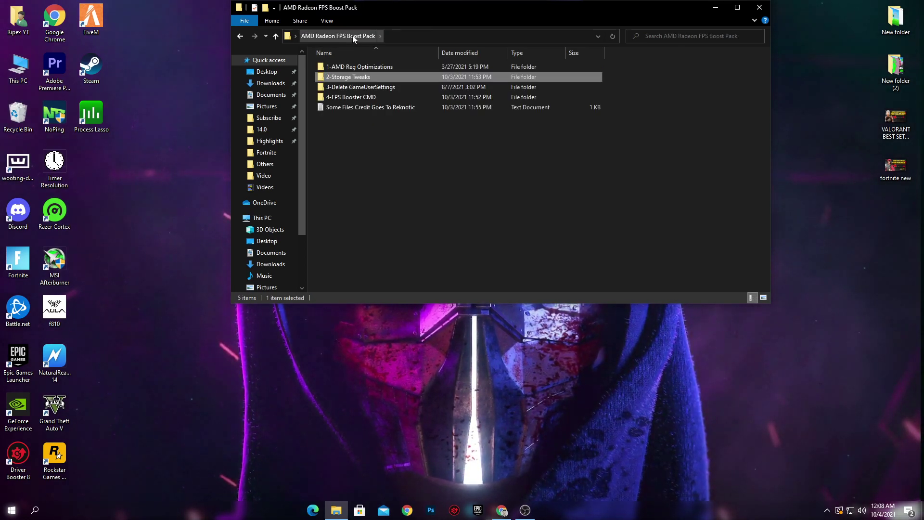
double_click(356, 90)
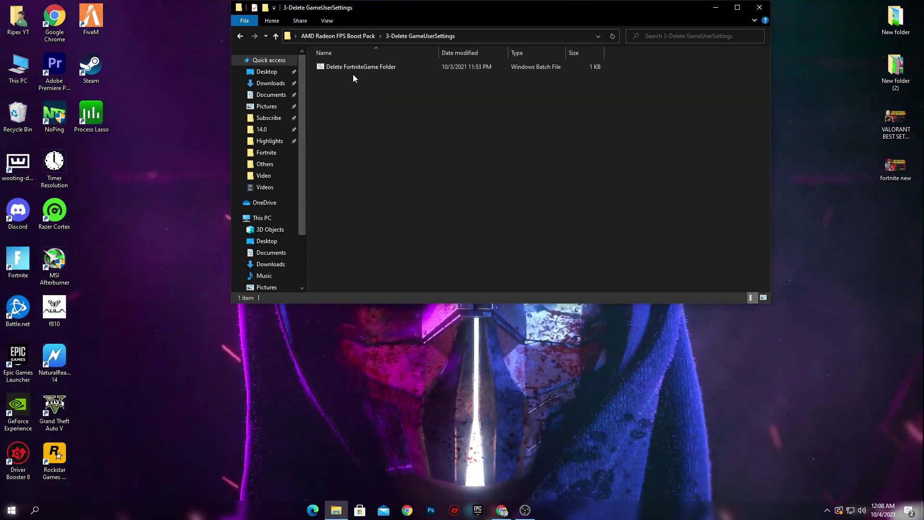
click(359, 68)
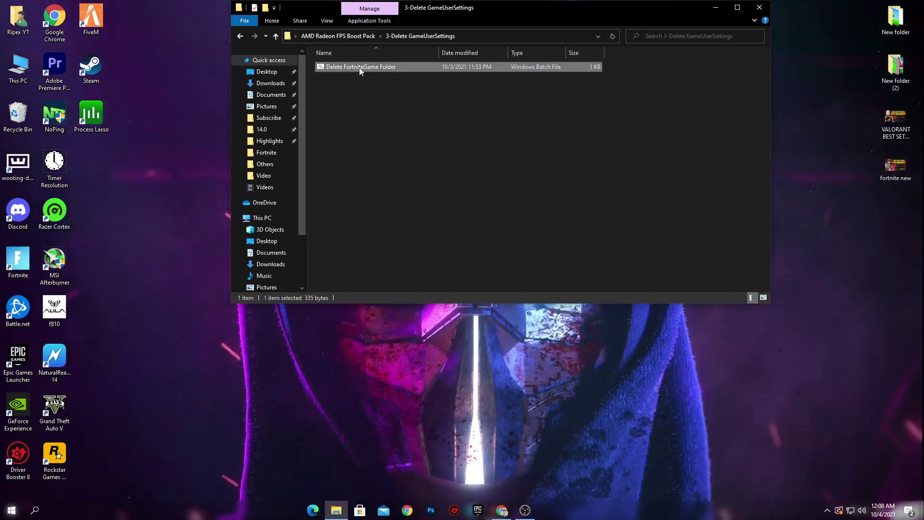
right_click(359, 68)
click(285, 108)
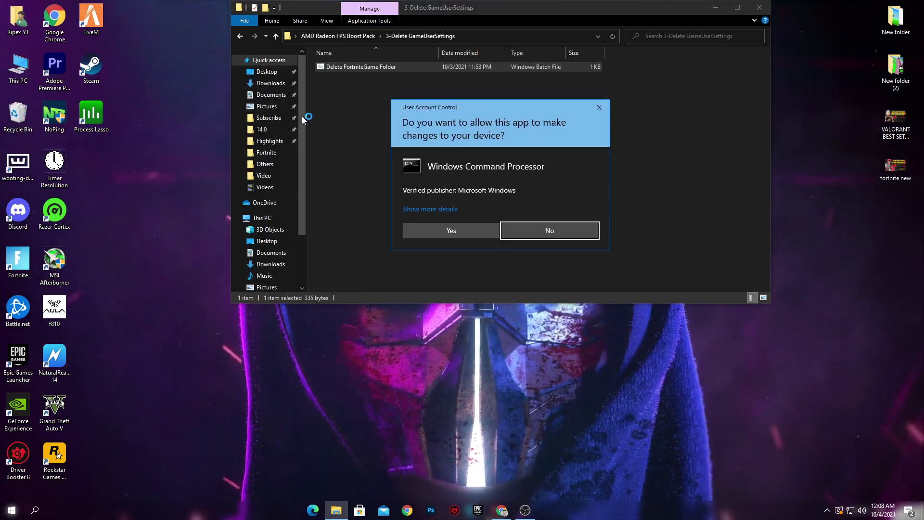
click(453, 226)
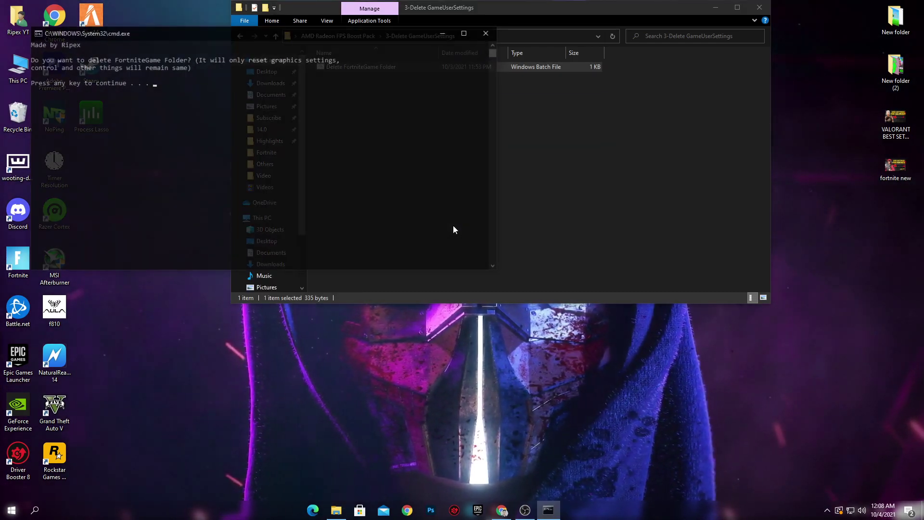
key(Return)
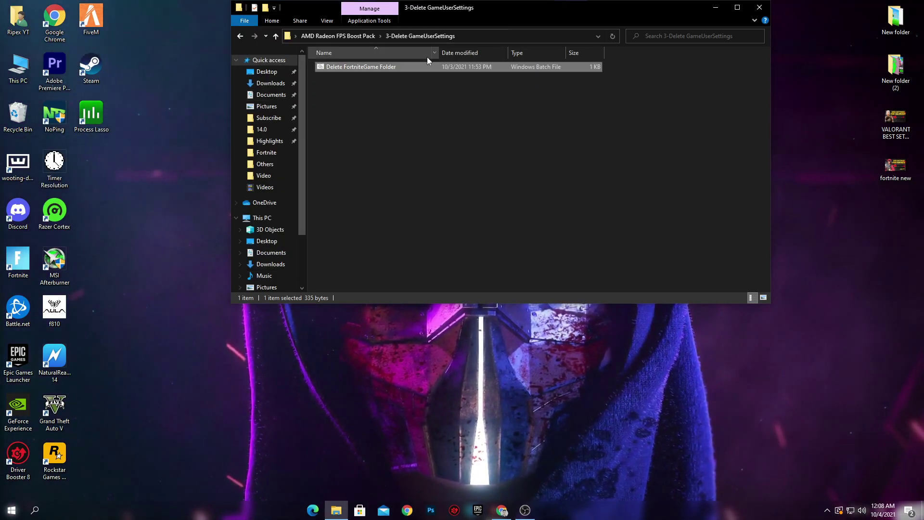
- Run the FPS Booster batch file from the pack's 4-FPS Booster CMD folder as administrator
click(337, 36)
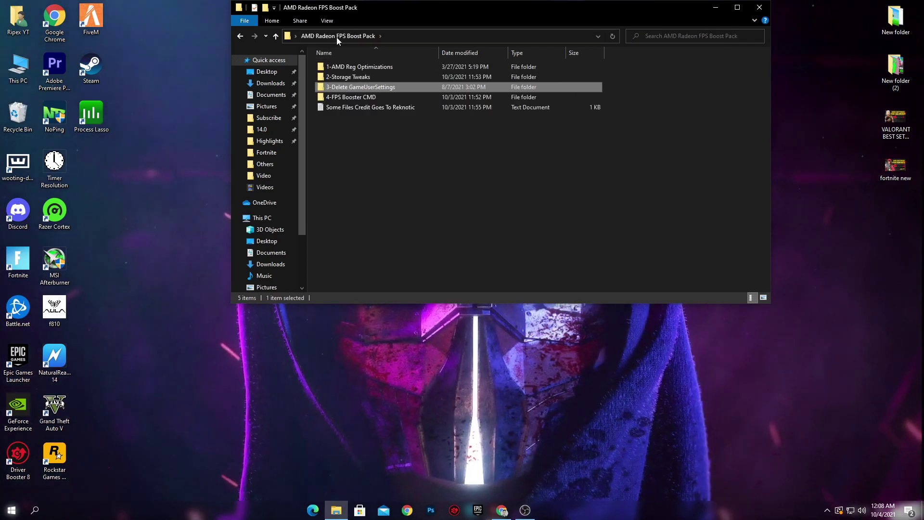
double_click(357, 97)
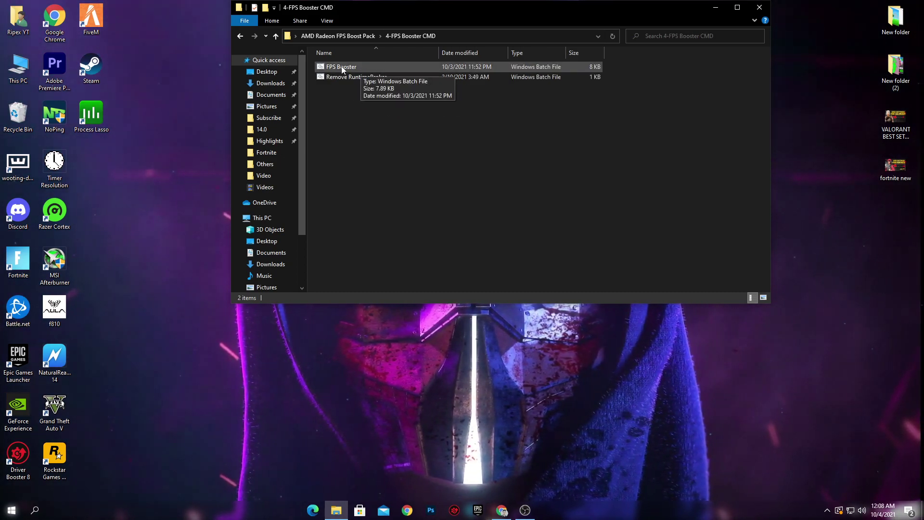
right_click(342, 66)
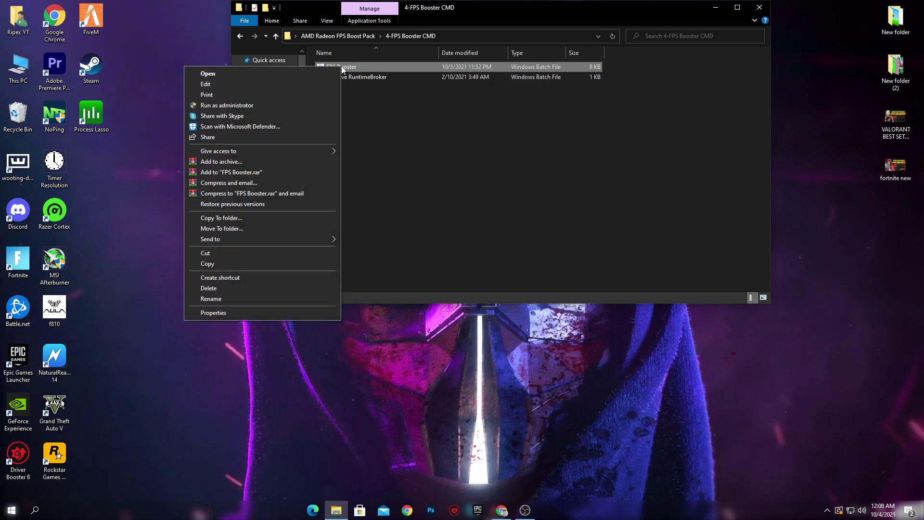
click(231, 106)
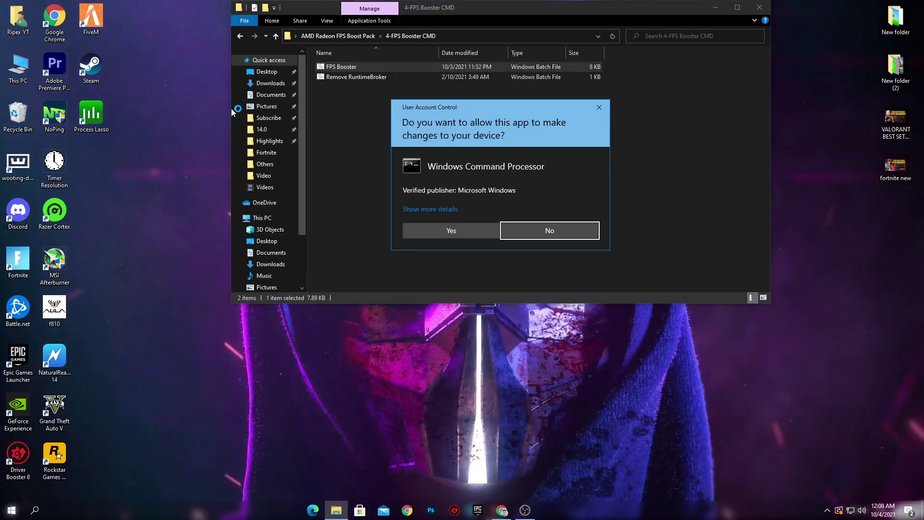
click(446, 229)
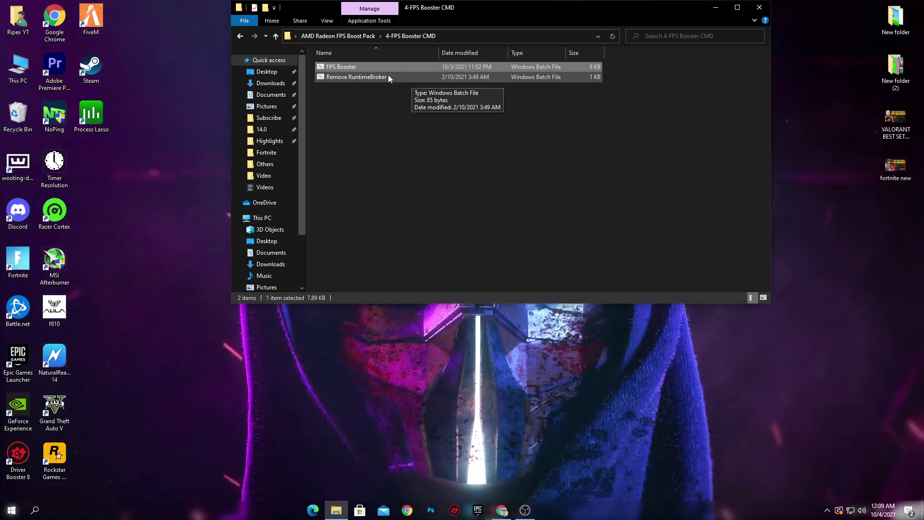
- Run the Remove RuntimeBroker batch file as administrator and close the pack's folder window
right_click(331, 76)
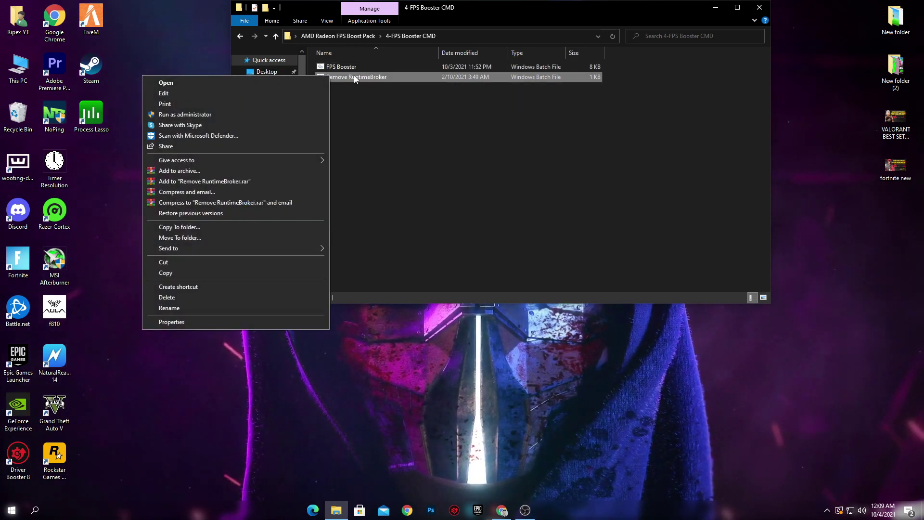
click(178, 116)
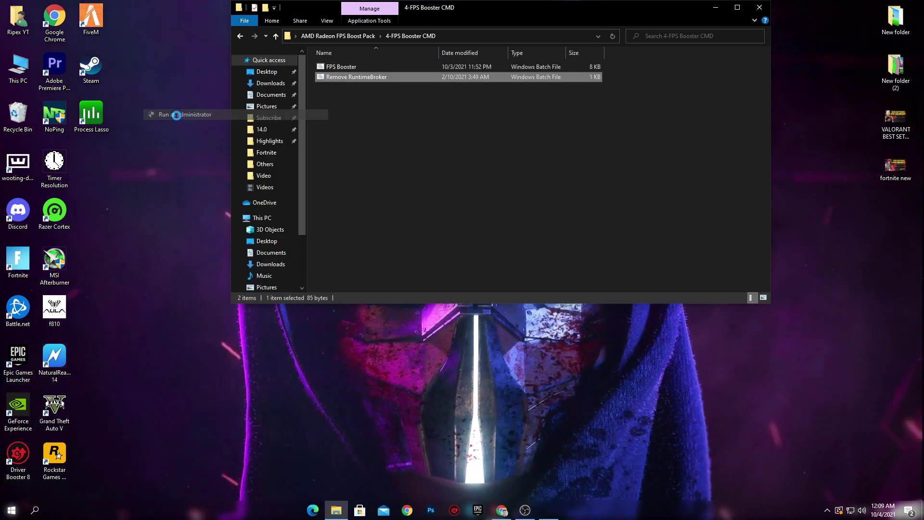
click(437, 230)
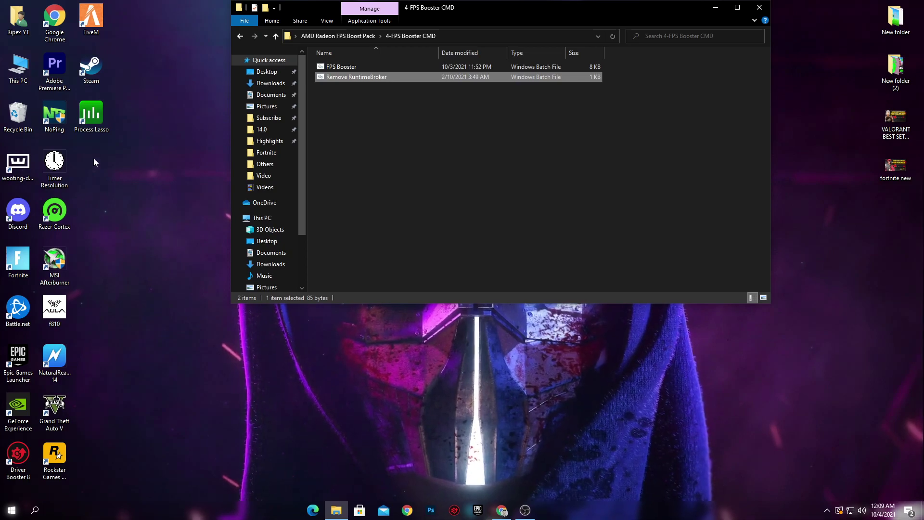
click(313, 35)
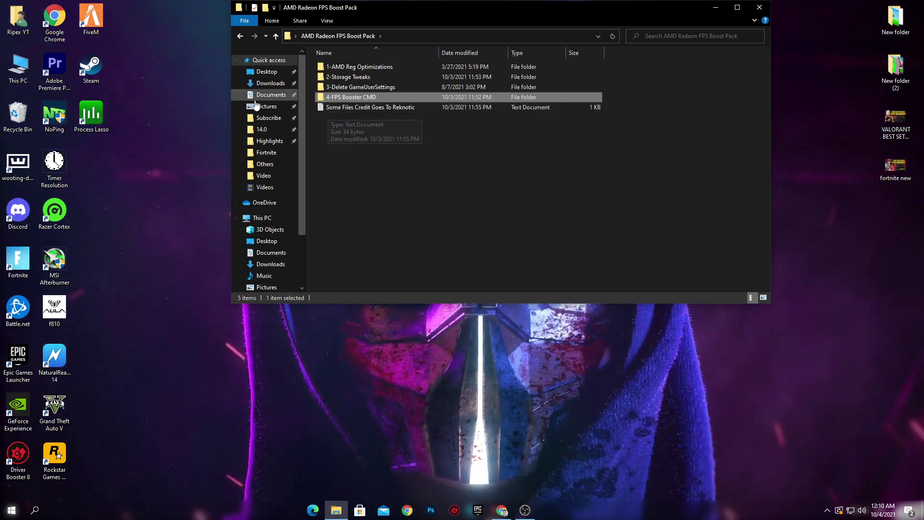
click(760, 7)
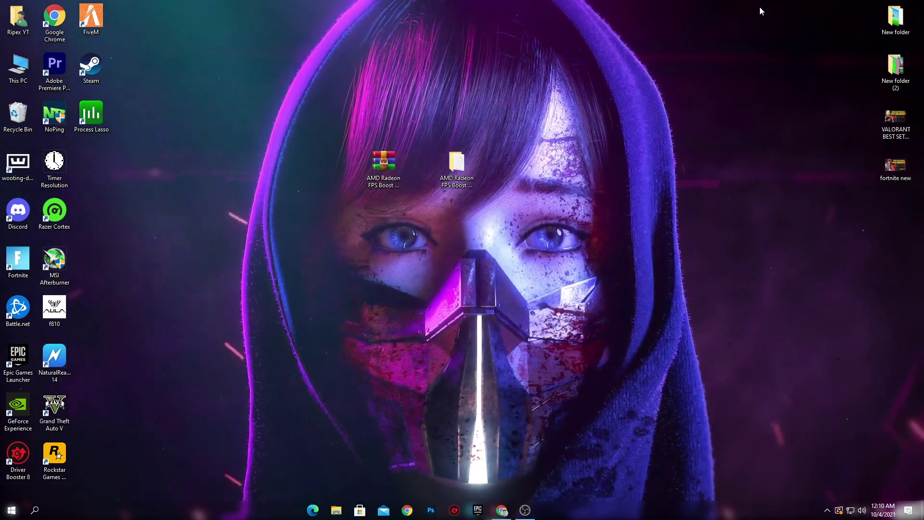
- Open C:\Program Files\Epic Games\Fortnite\FortniteGame\Binaries\Win64 from This PC and maximize the window
double_click(3, 63)
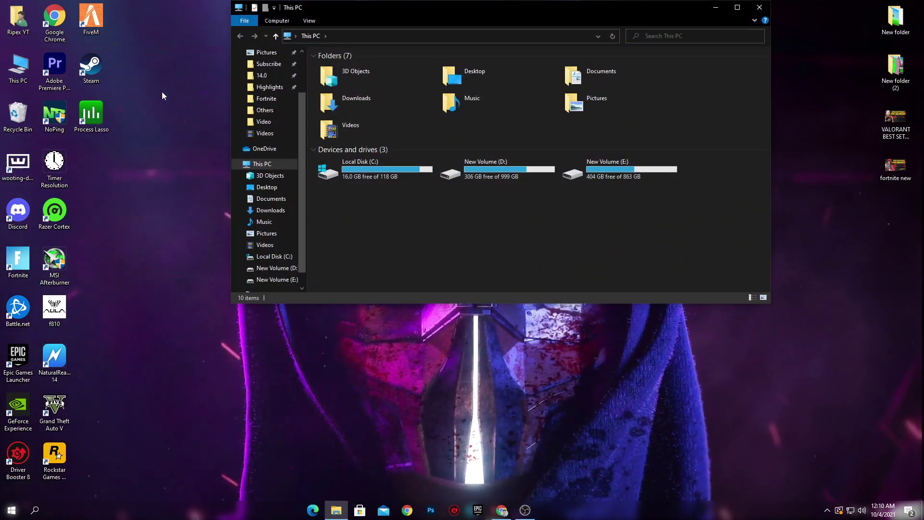
double_click(394, 164)
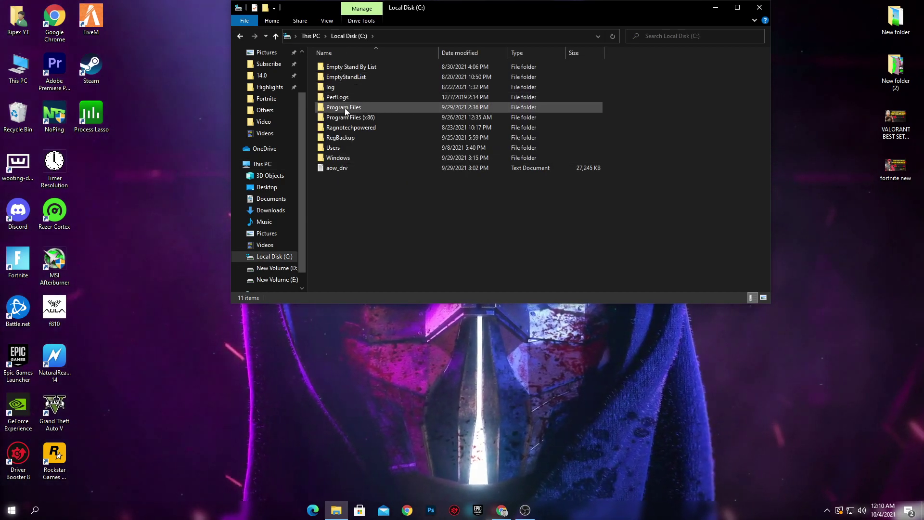
double_click(364, 110)
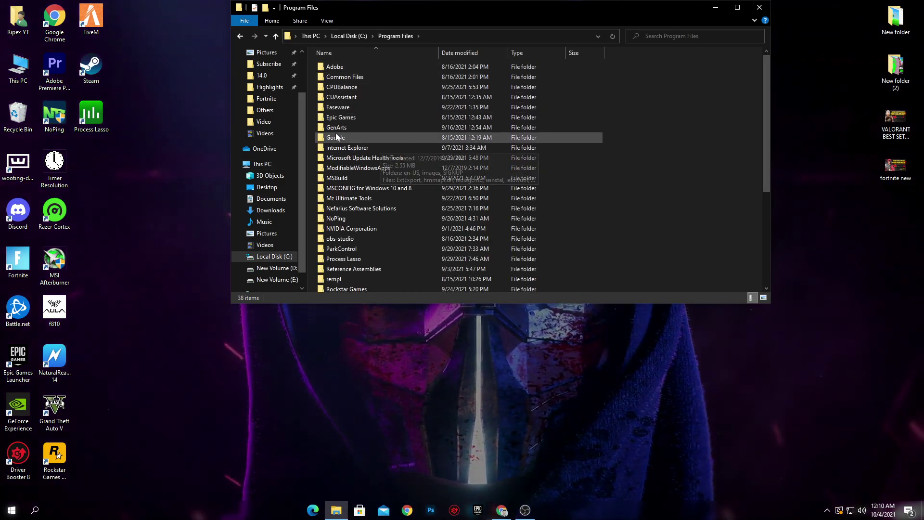
double_click(340, 117)
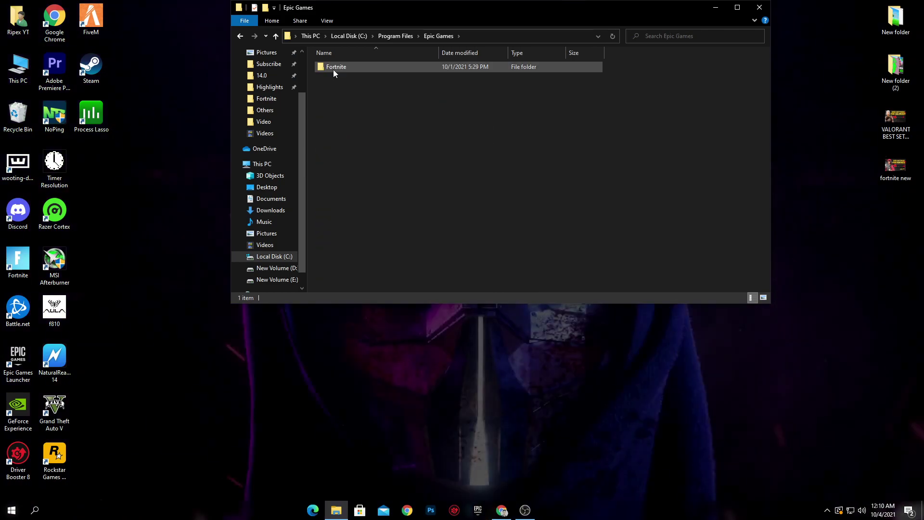
double_click(333, 67)
double_click(360, 77)
click(343, 67)
double_click(344, 68)
double_click(359, 74)
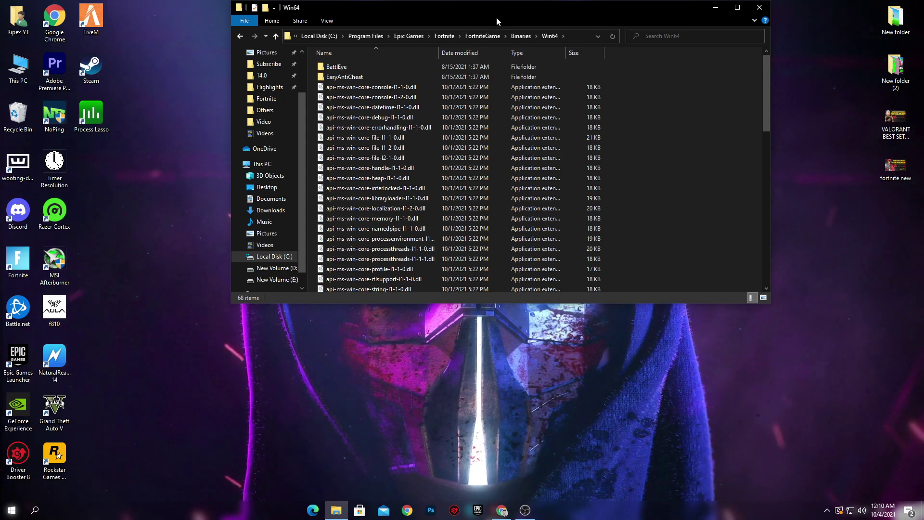
double_click(522, 7)
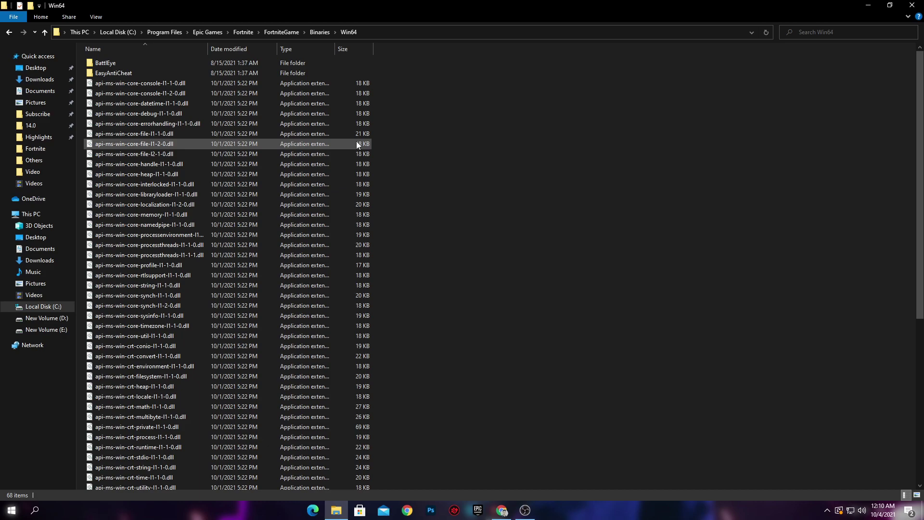
- Open the compatibility properties of the FortniteClient-Win64-Shipping application and move the dialog clear of the file list
scroll(356, 143, down, 8)
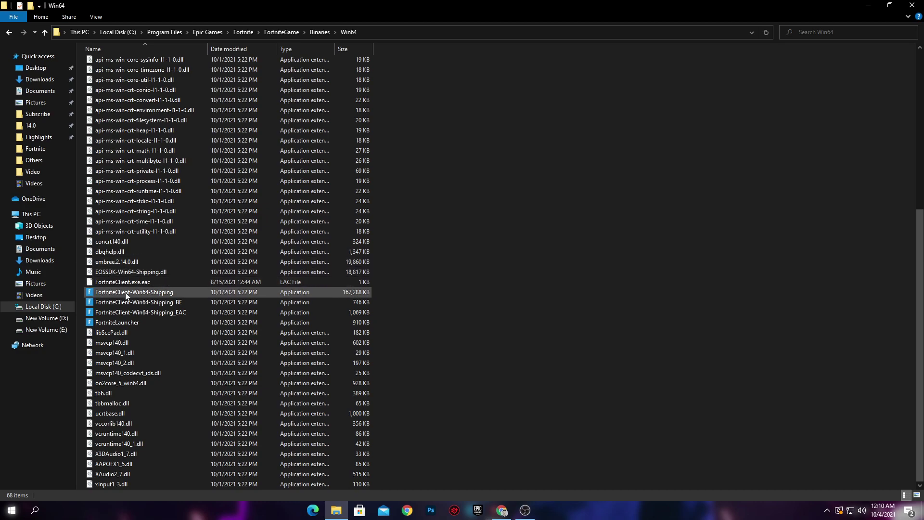
drag(384, 293, 106, 291)
right_click(107, 291)
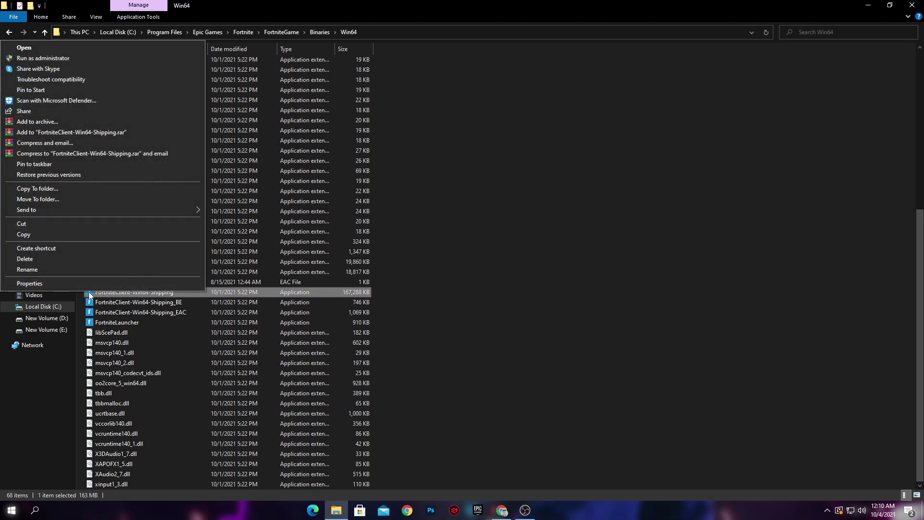
click(52, 284)
click(205, 268)
drag(203, 242, 319, 154)
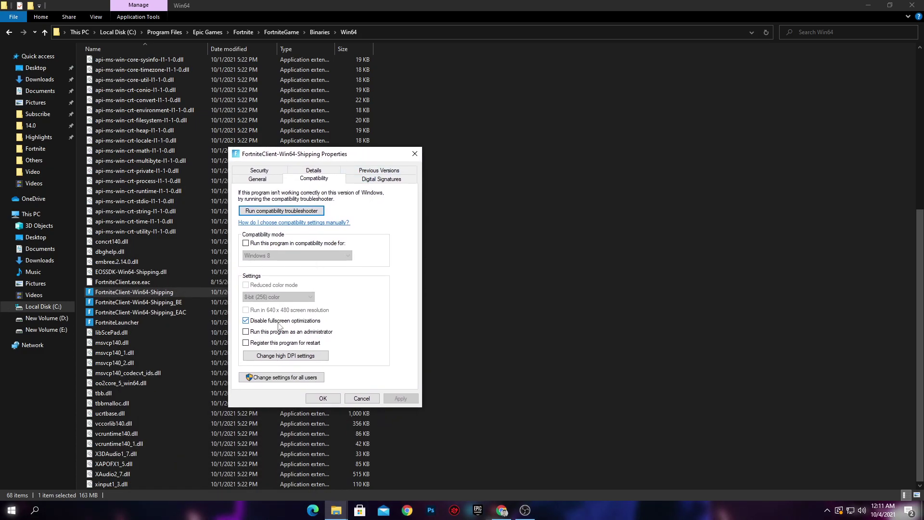
- Override the high DPI scaling behavior with scaling performed by Application and confirm the FortniteClient-Win64-Shipping properties
click(273, 356)
click(274, 339)
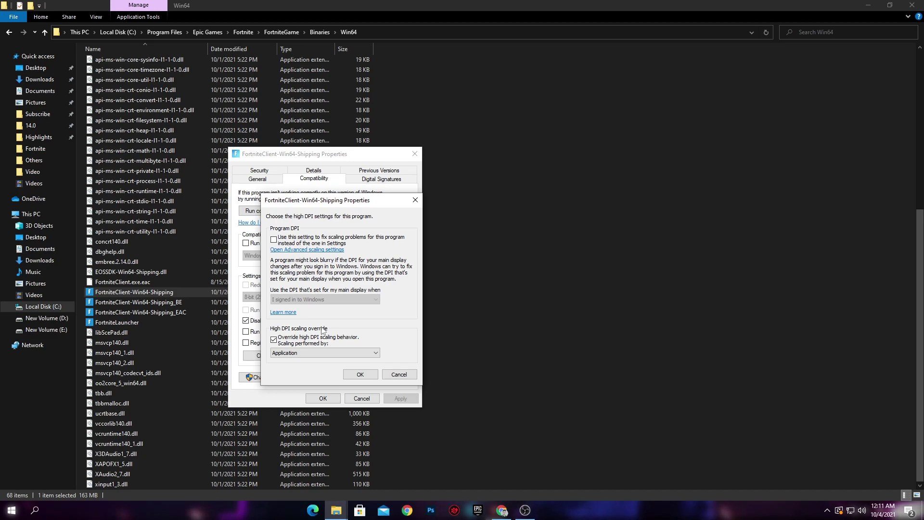
click(358, 375)
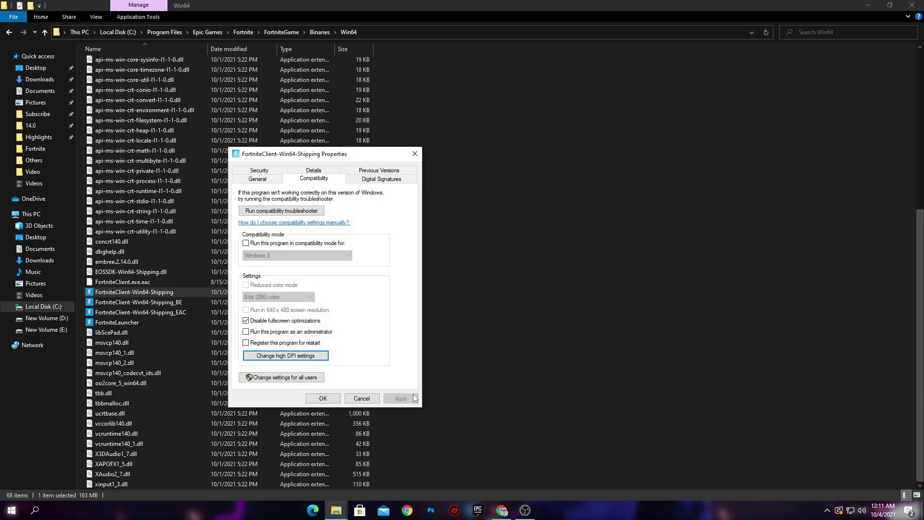
click(330, 401)
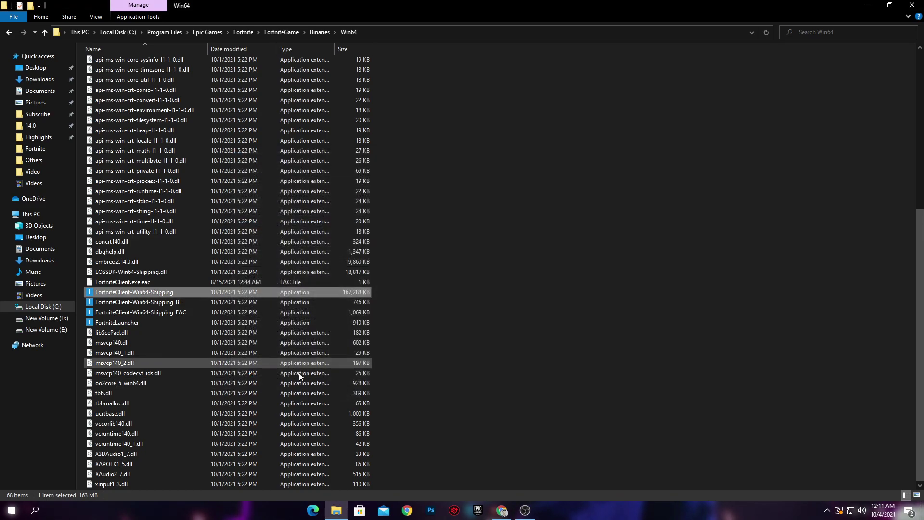
- Select the four Fortnite applications from FortniteClient-Win64-Shipping to FortniteLauncher and close the Win64 folder window
drag(390, 293, 327, 325)
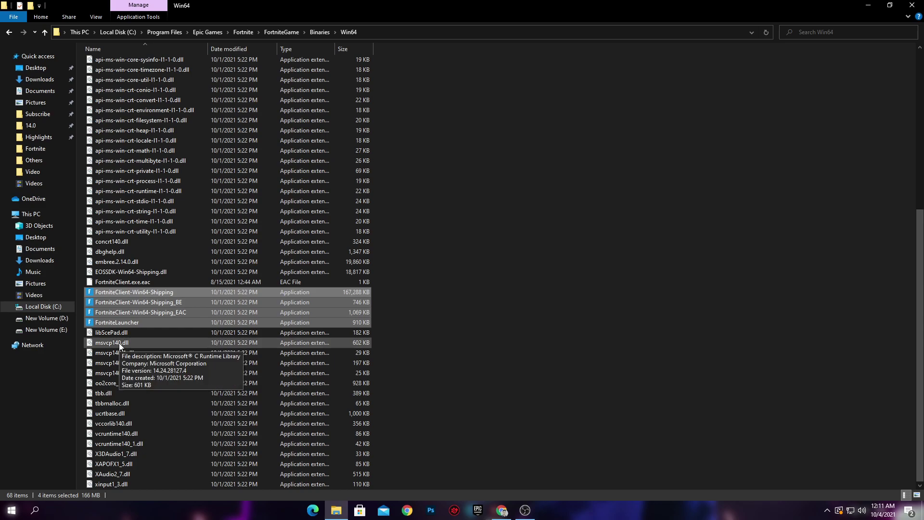
click(912, 5)
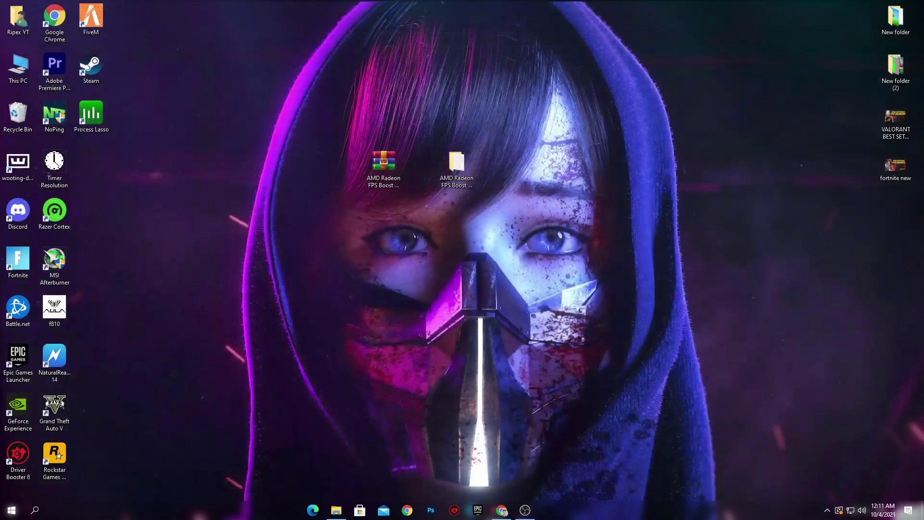